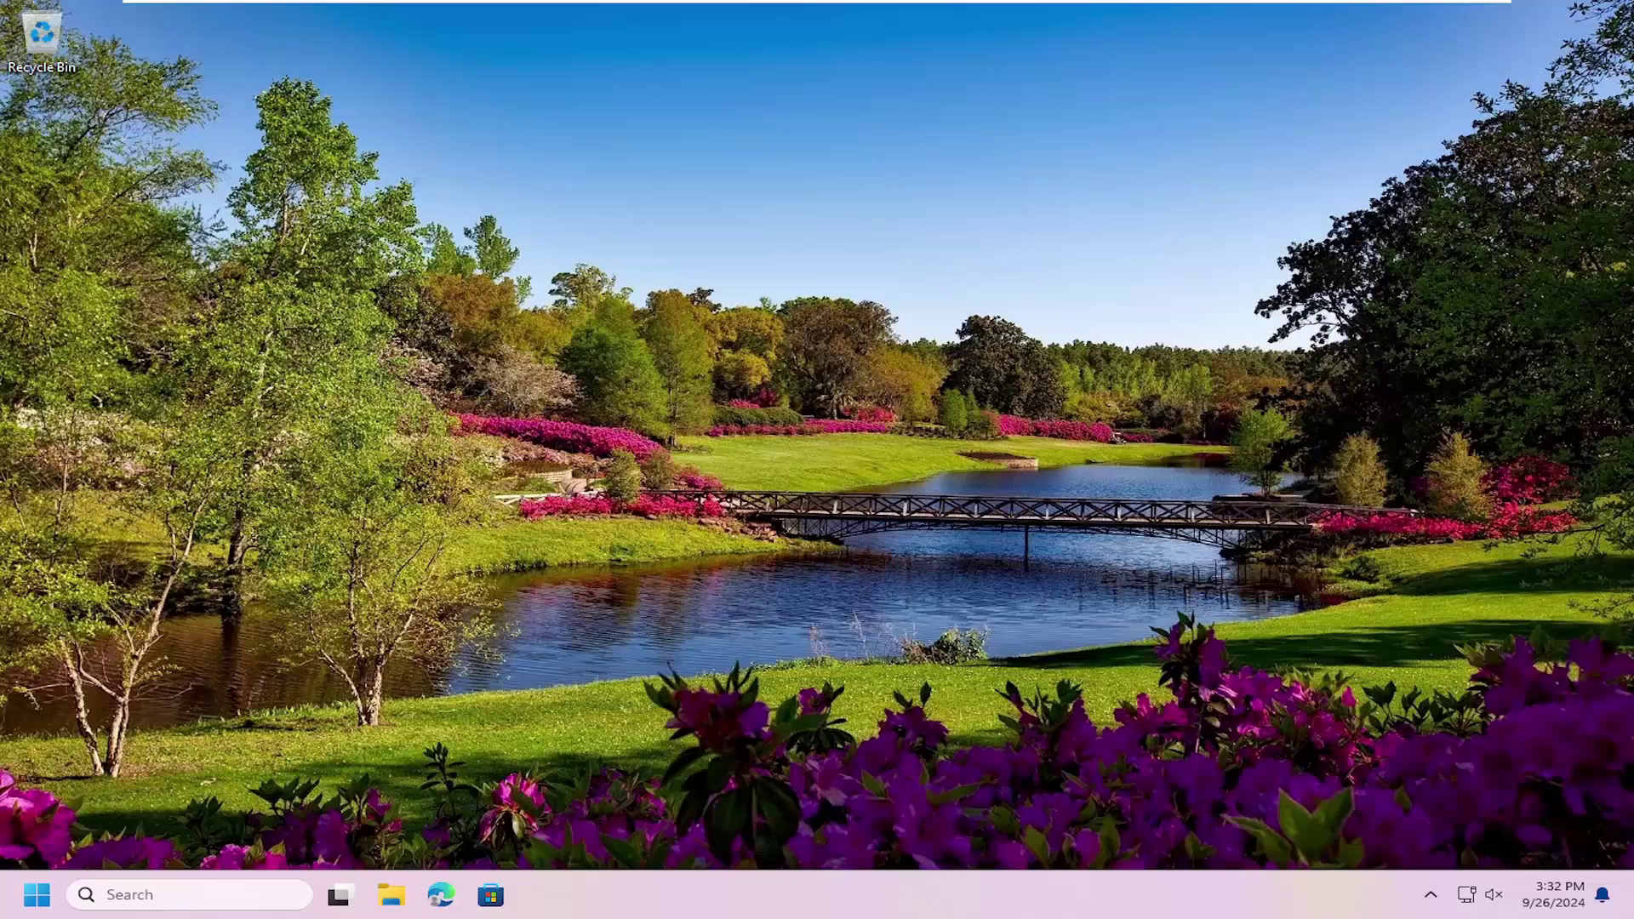
Open Device Manager from a Start search for 'device manager'.
left_click(35, 900)
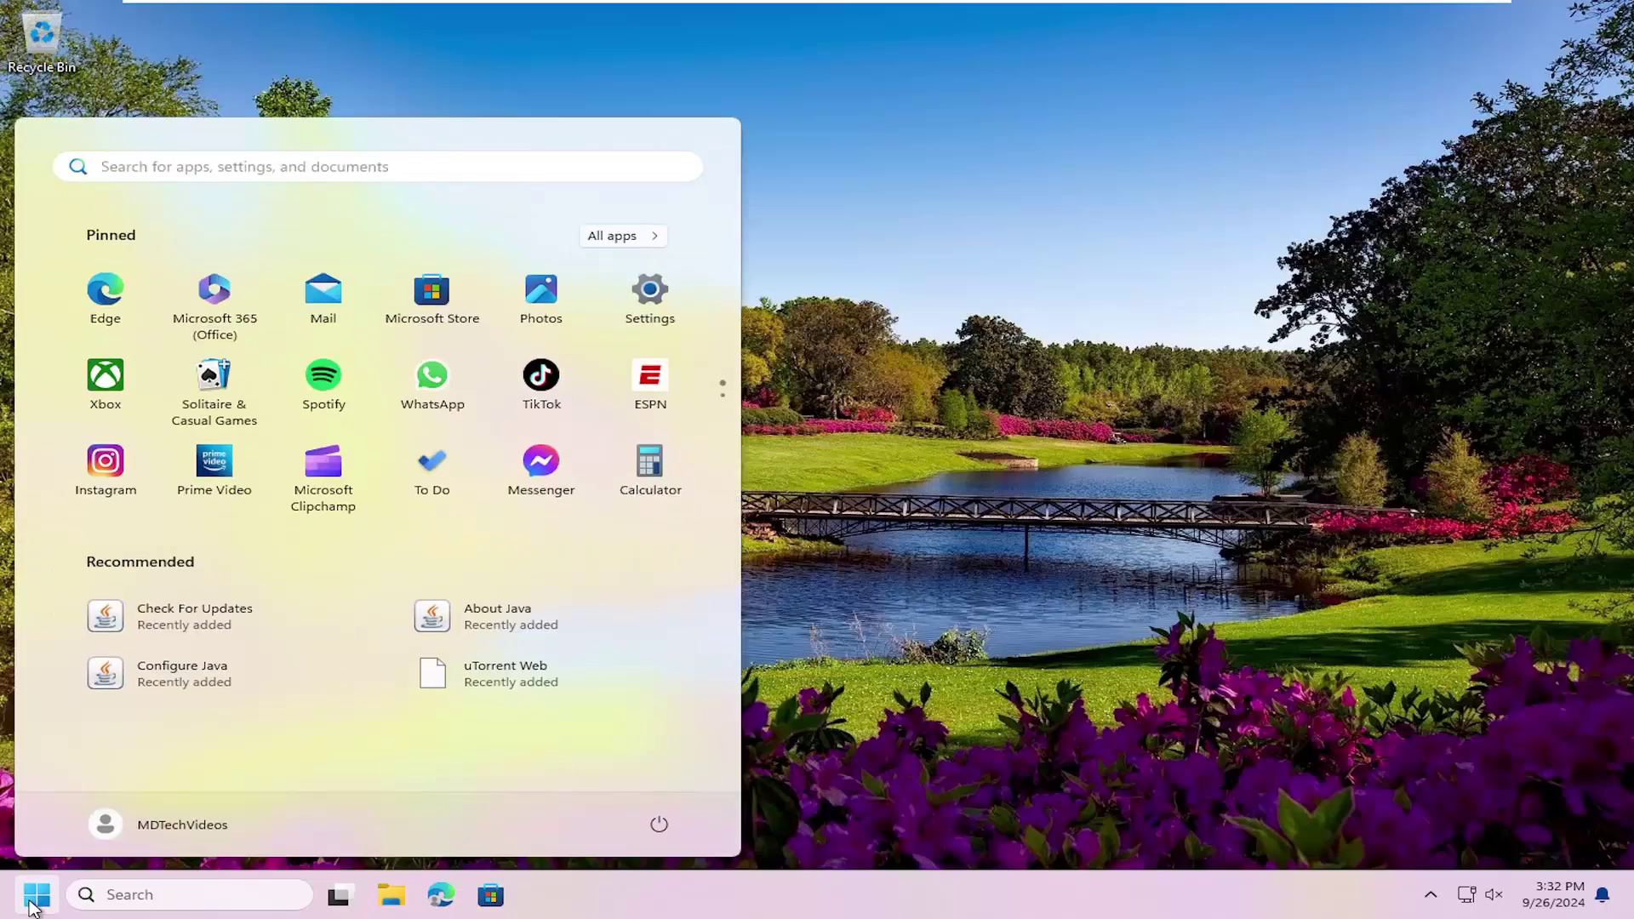
type("device manager")
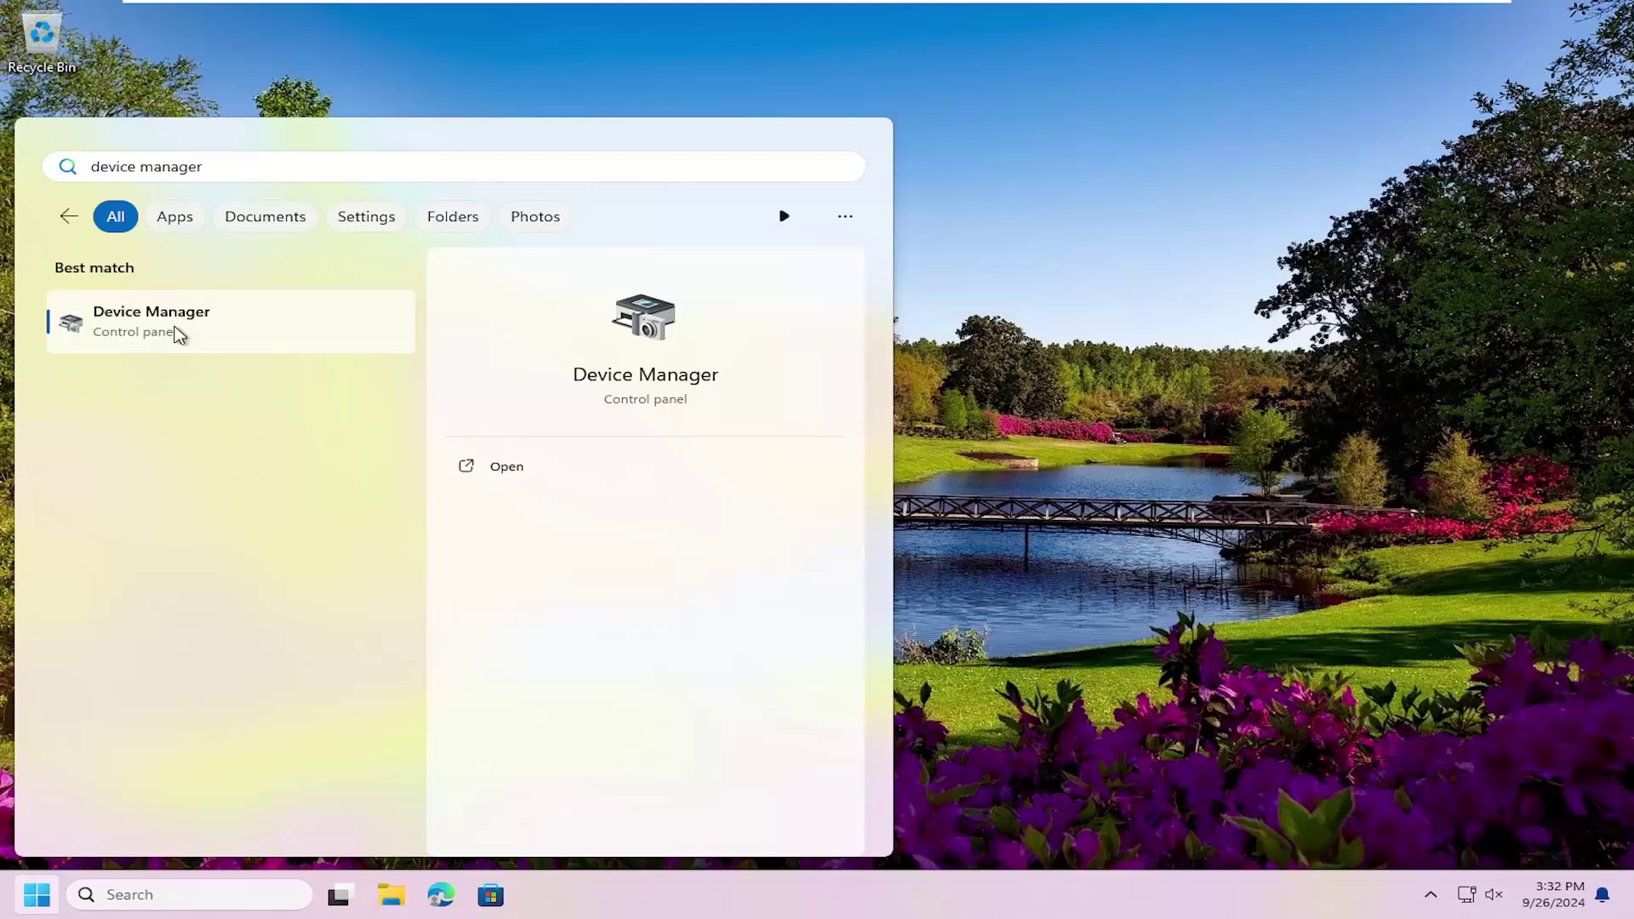
left_click(180, 322)
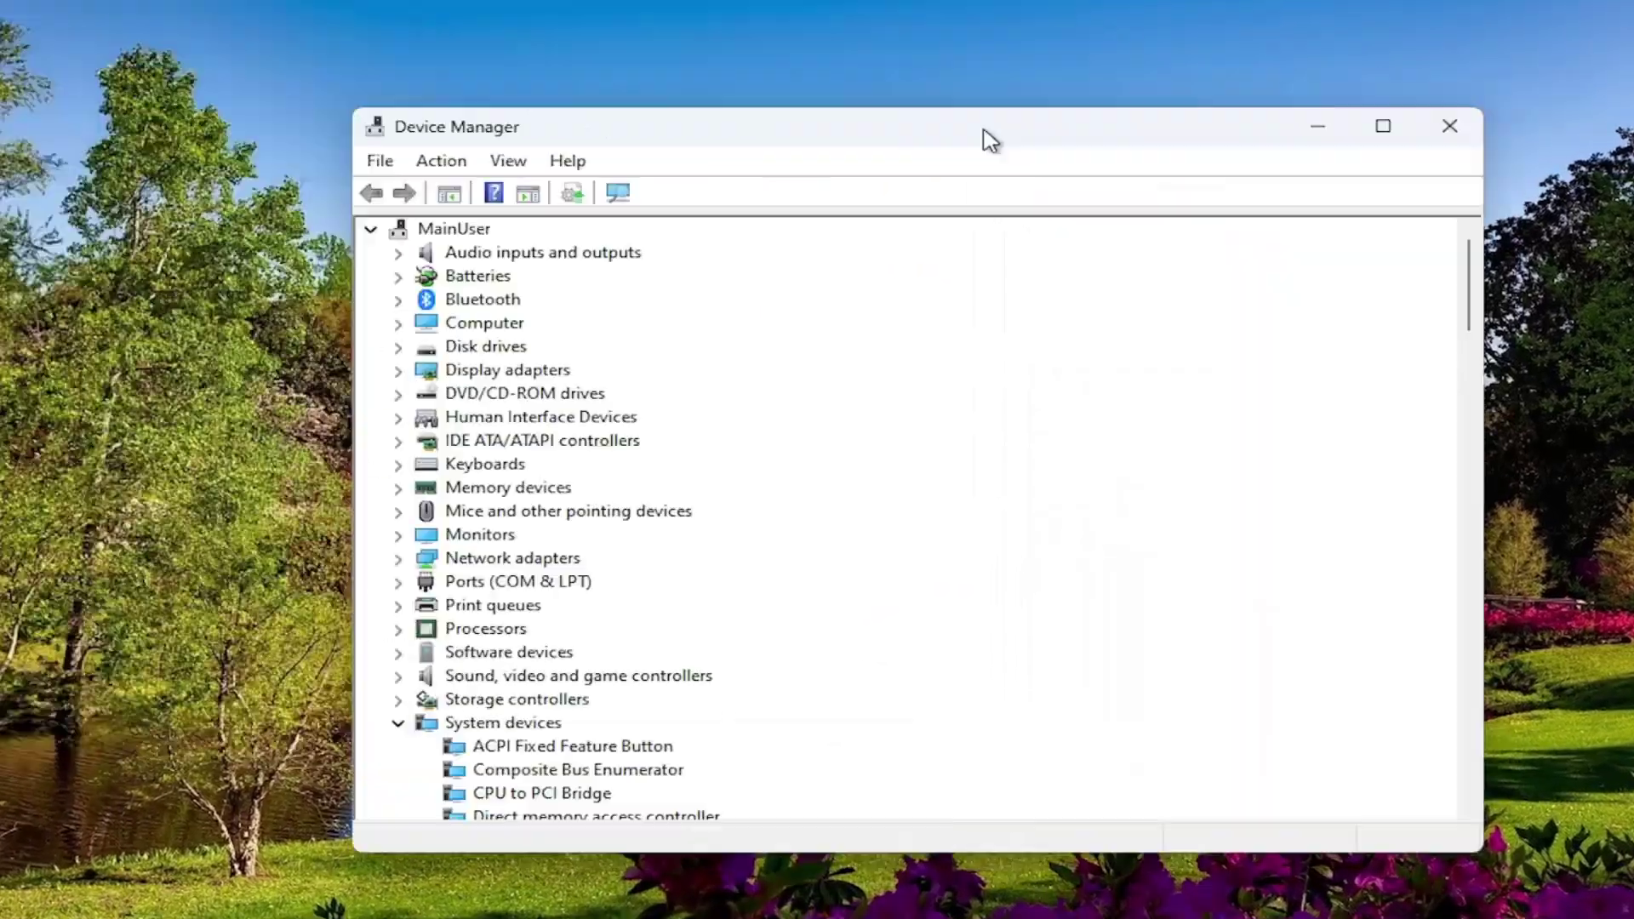
left_click_drag(989, 141, 875, 102)
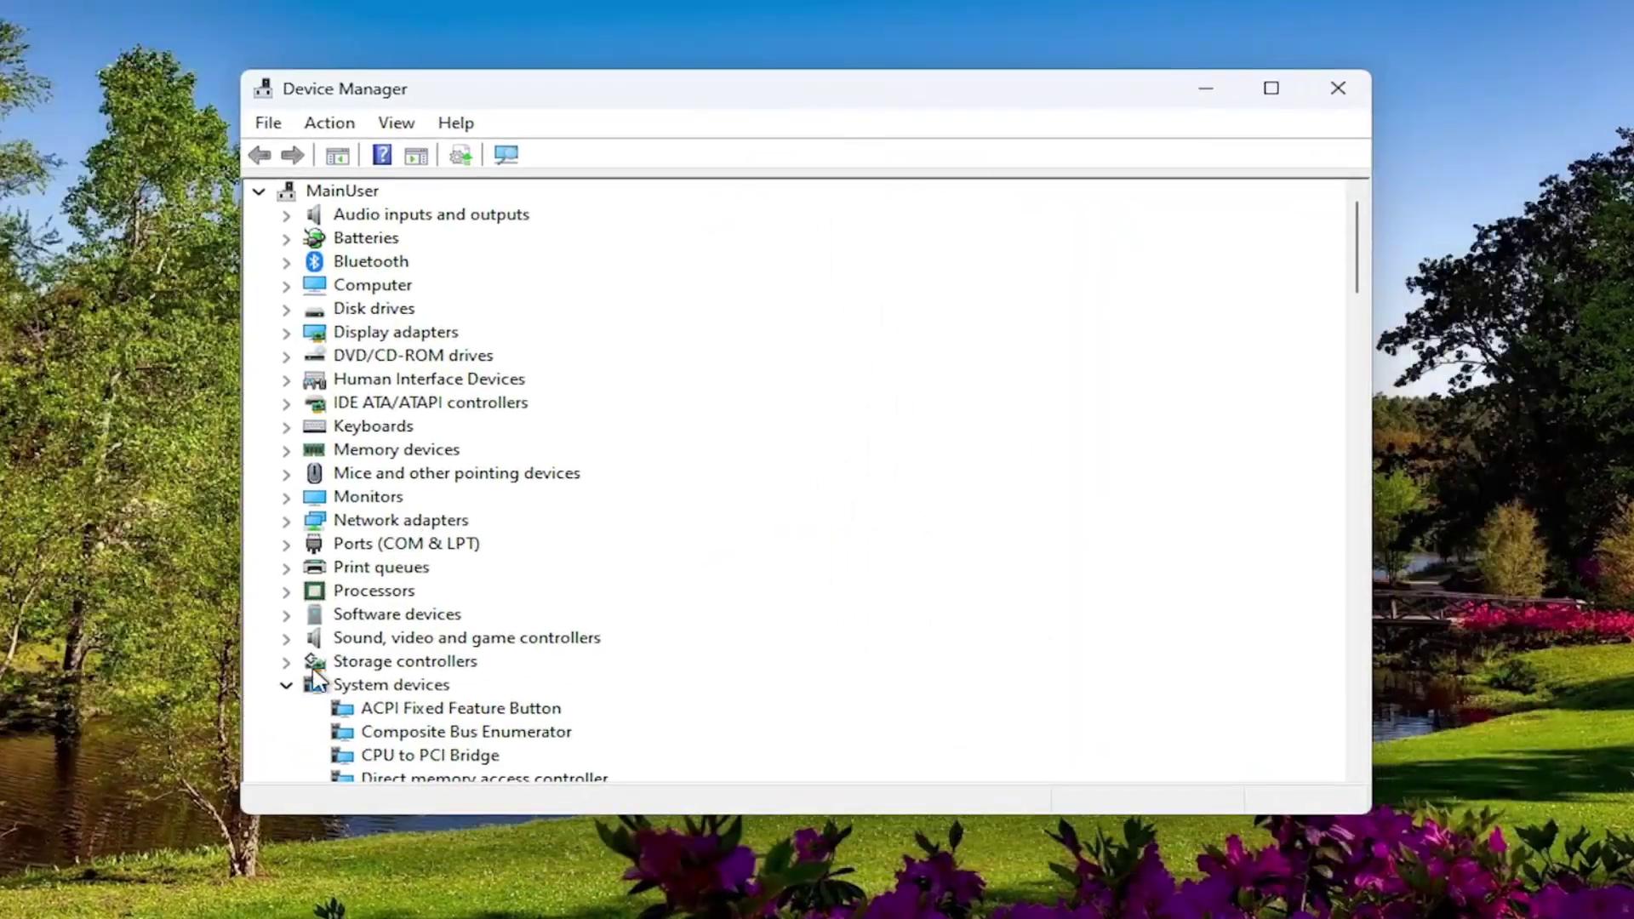
Under Sound, video and game controllers, start Update driver for the High Definition Audio Device.
double_click(343, 688)
left_click(502, 639)
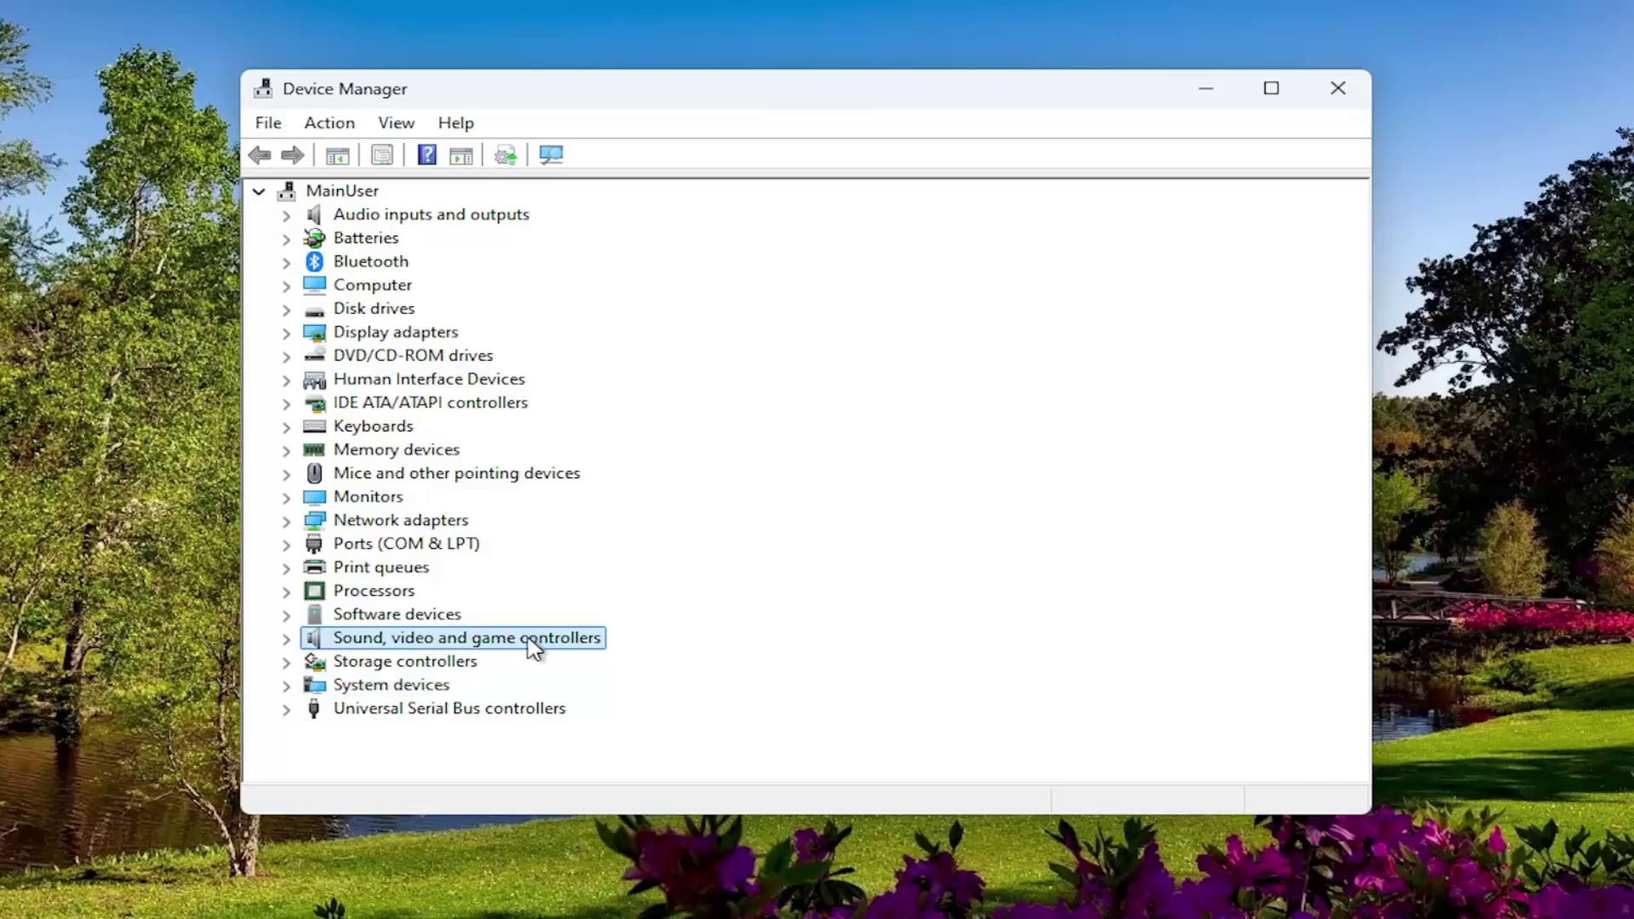
double_click(534, 646)
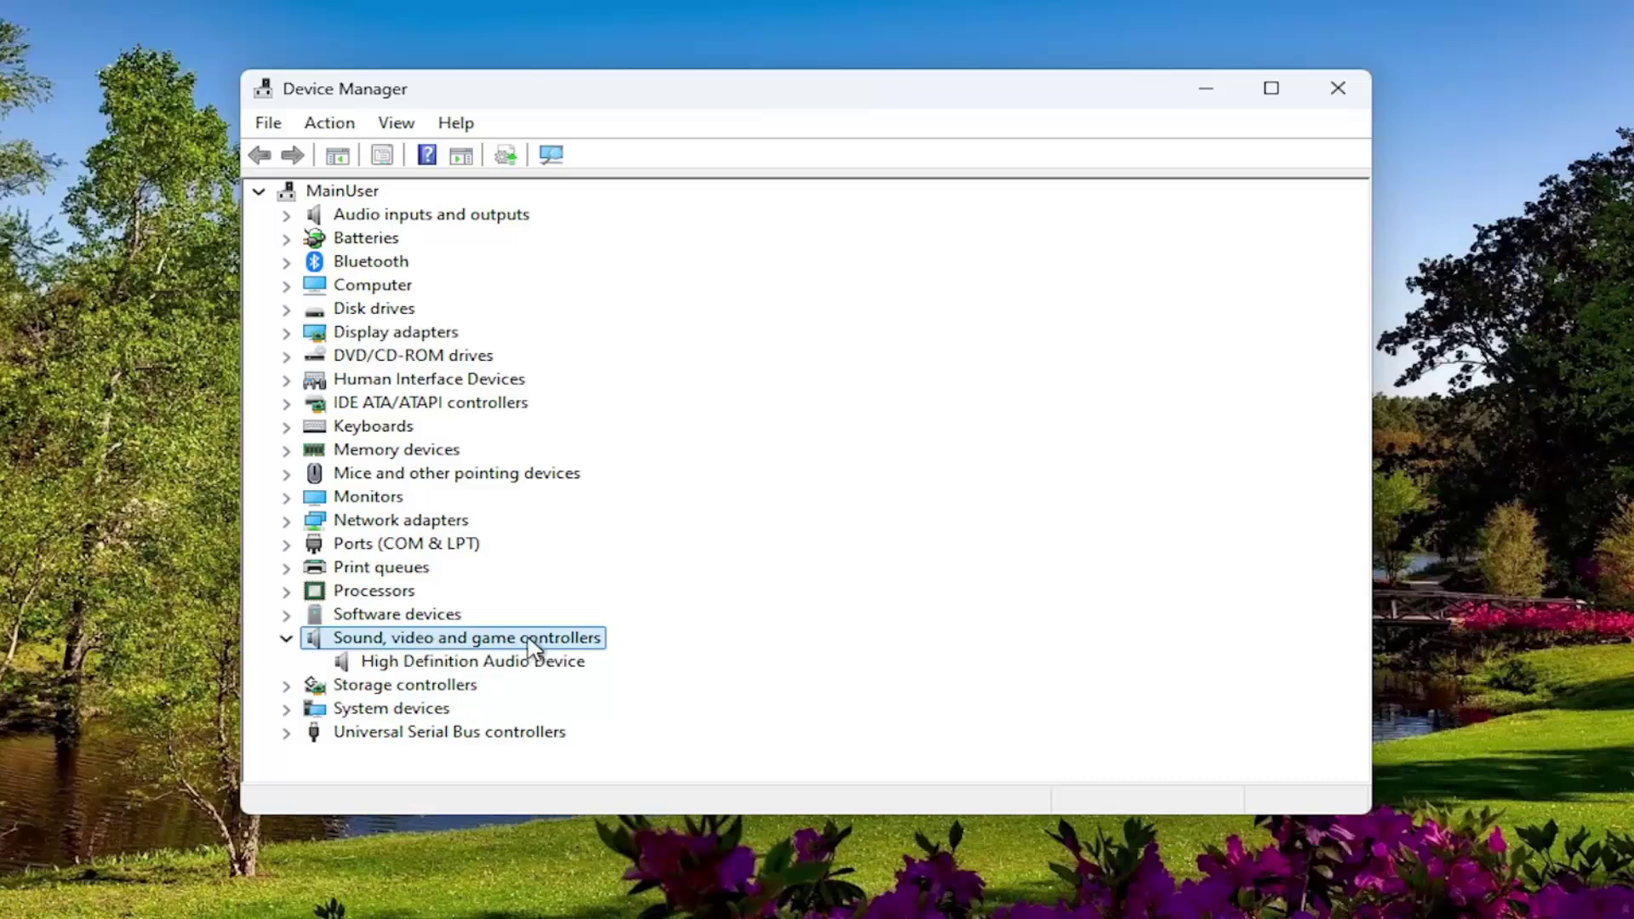
left_click(477, 663)
right_click(475, 670)
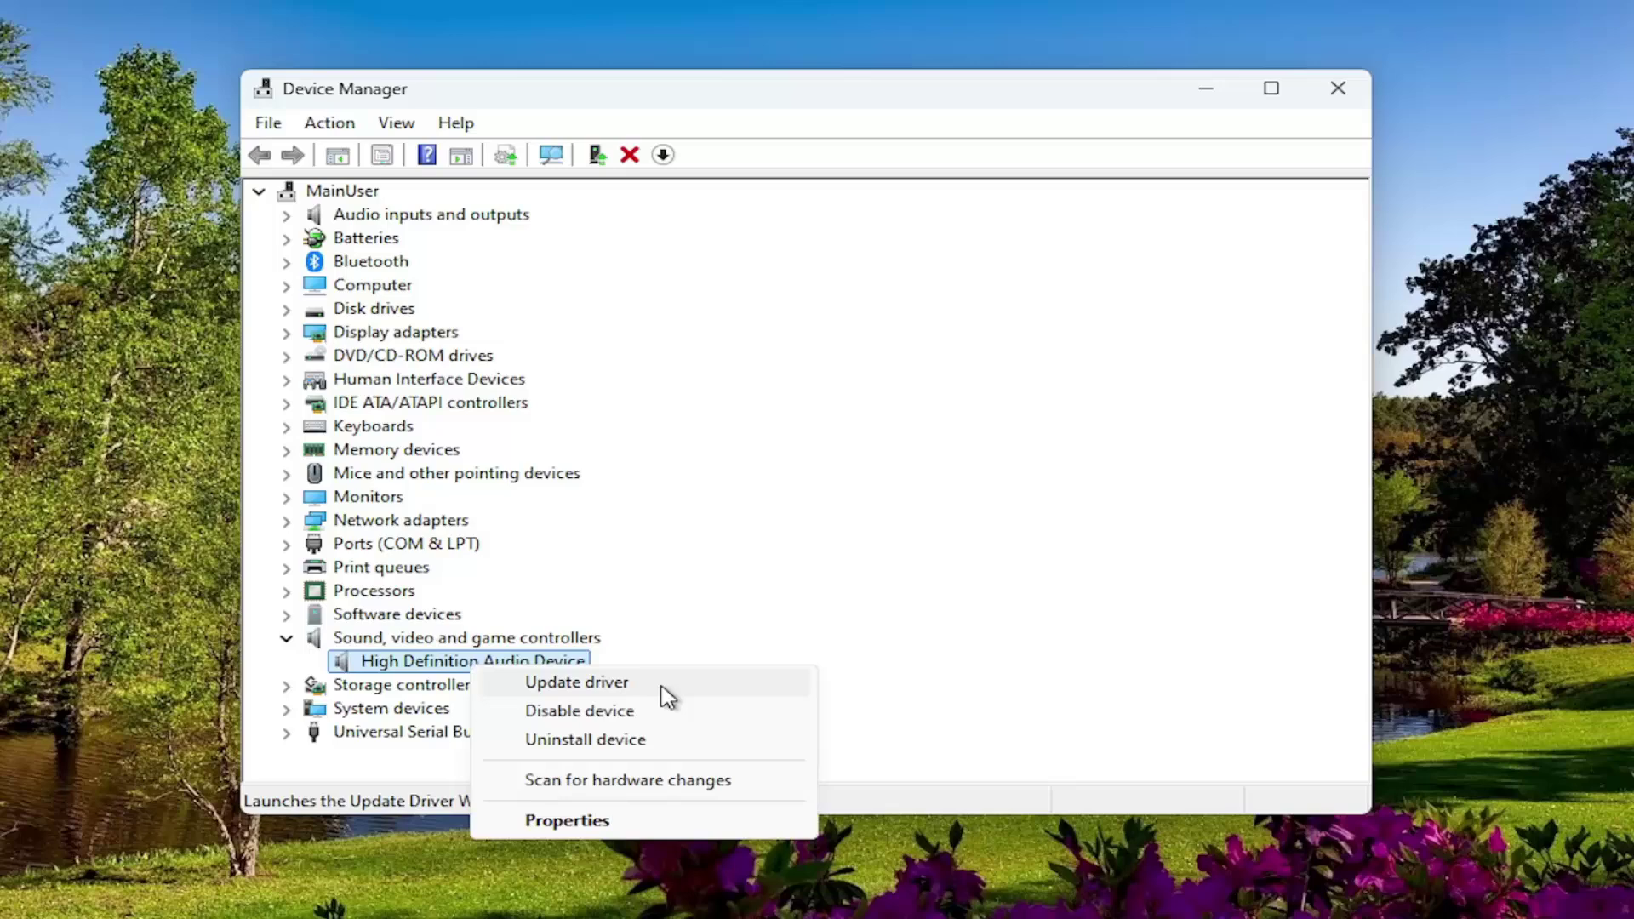
left_click(611, 685)
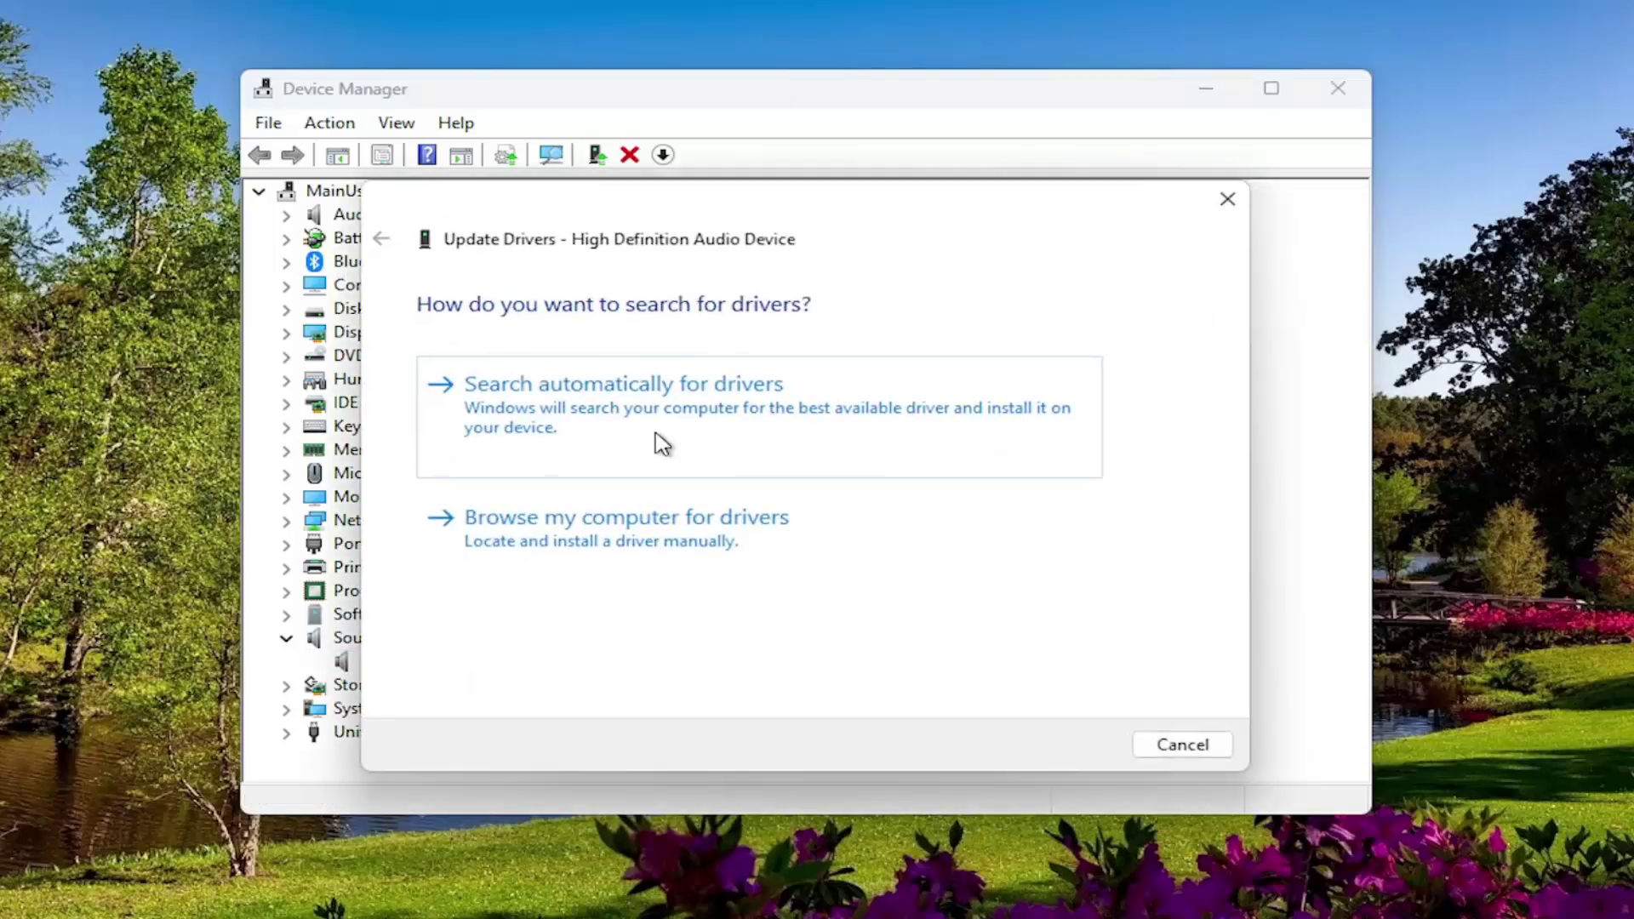
Reinstall the High Definition Audio Device driver from the compatible list, accepting the warning, then close.
left_click(595, 549)
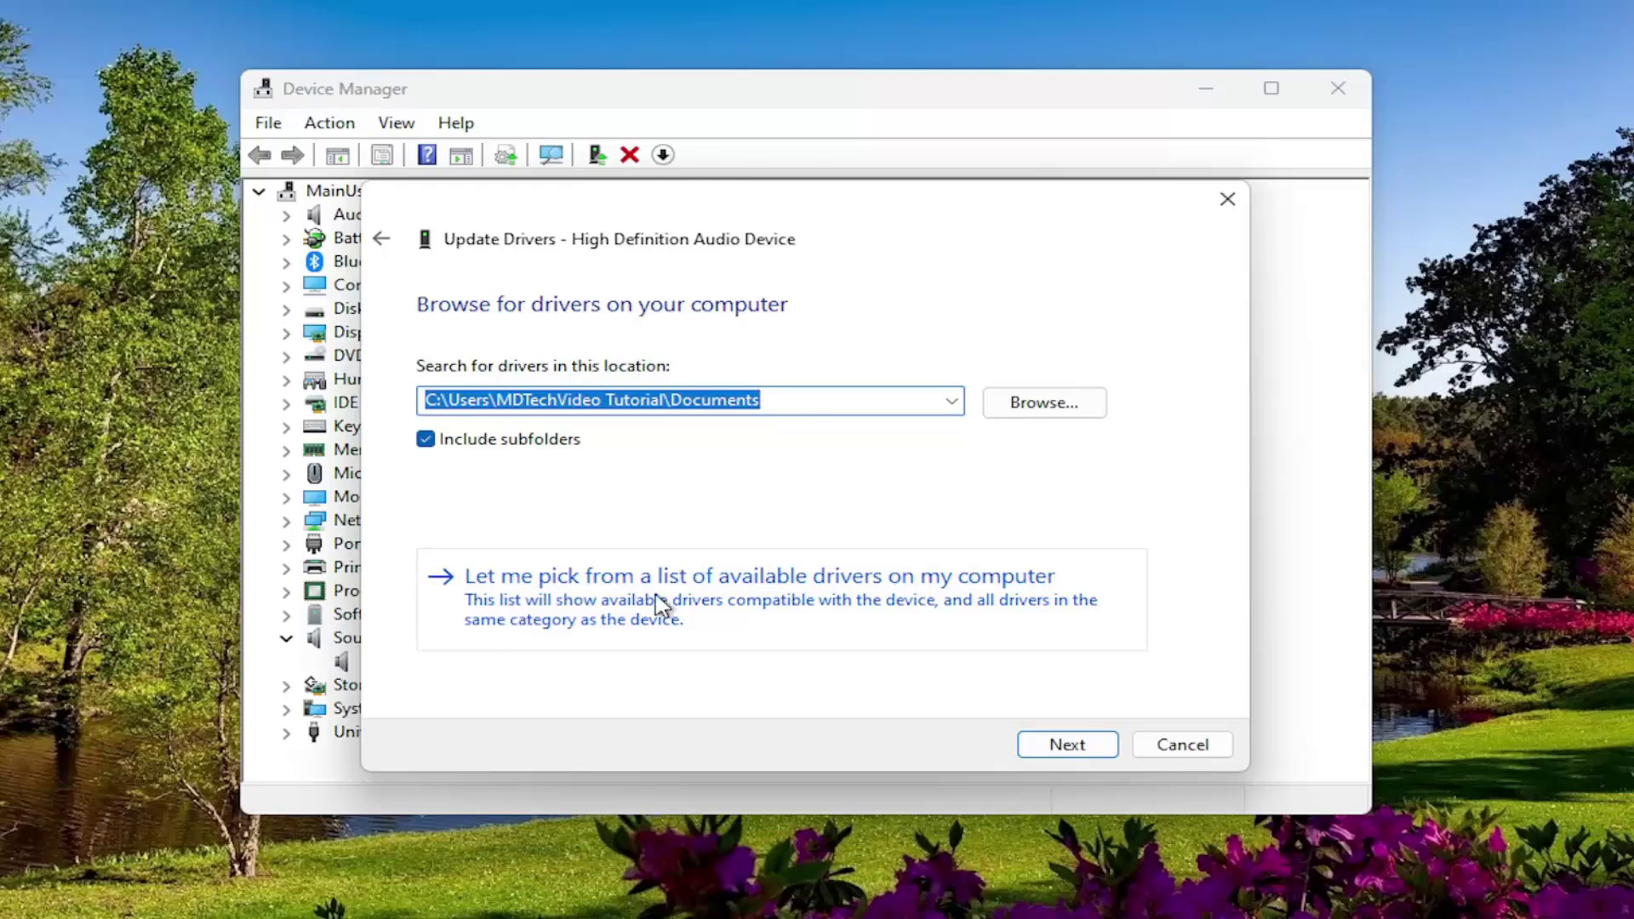
left_click(819, 599)
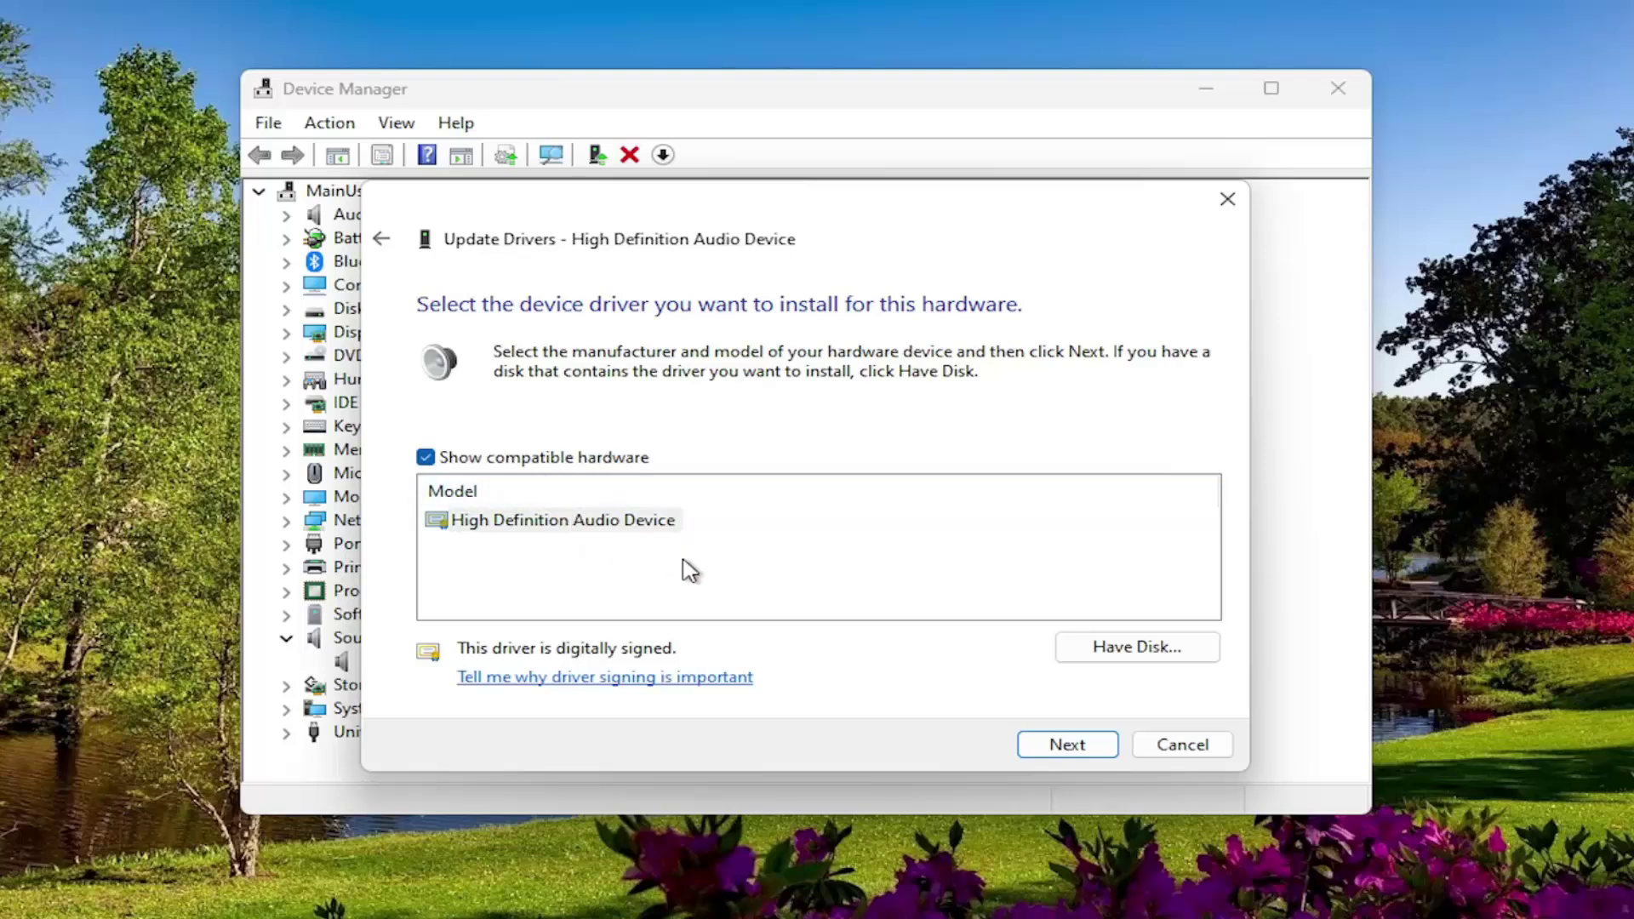
left_click(1068, 745)
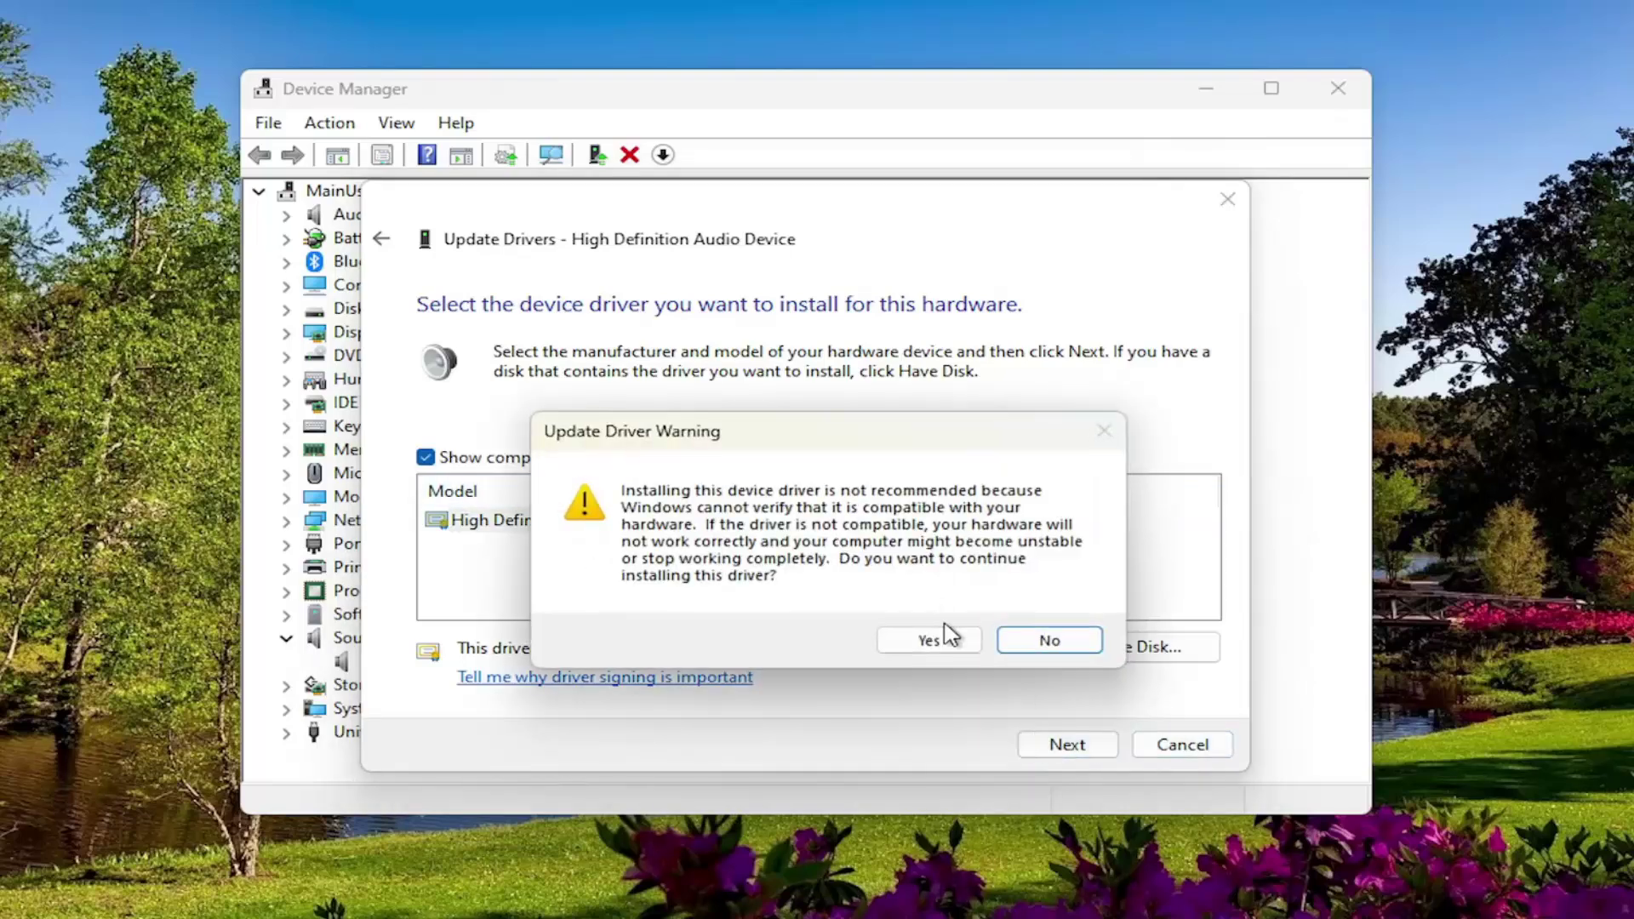
left_click(941, 640)
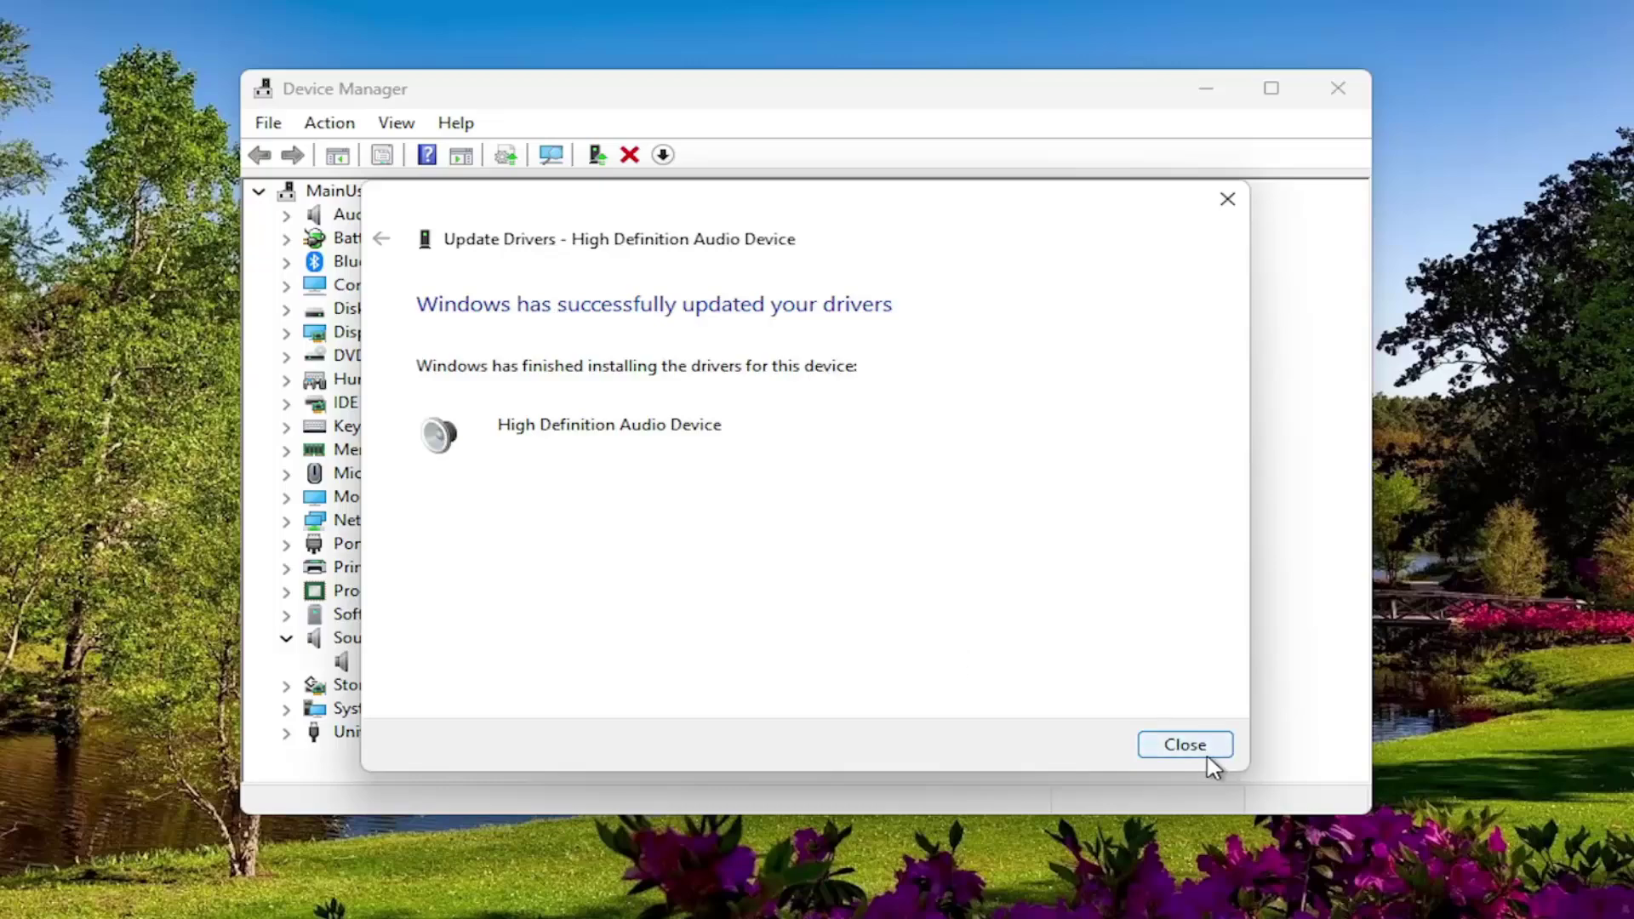
left_click(1205, 754)
Close Device Manager and open Control Panel from a Start search.
left_click(1338, 87)
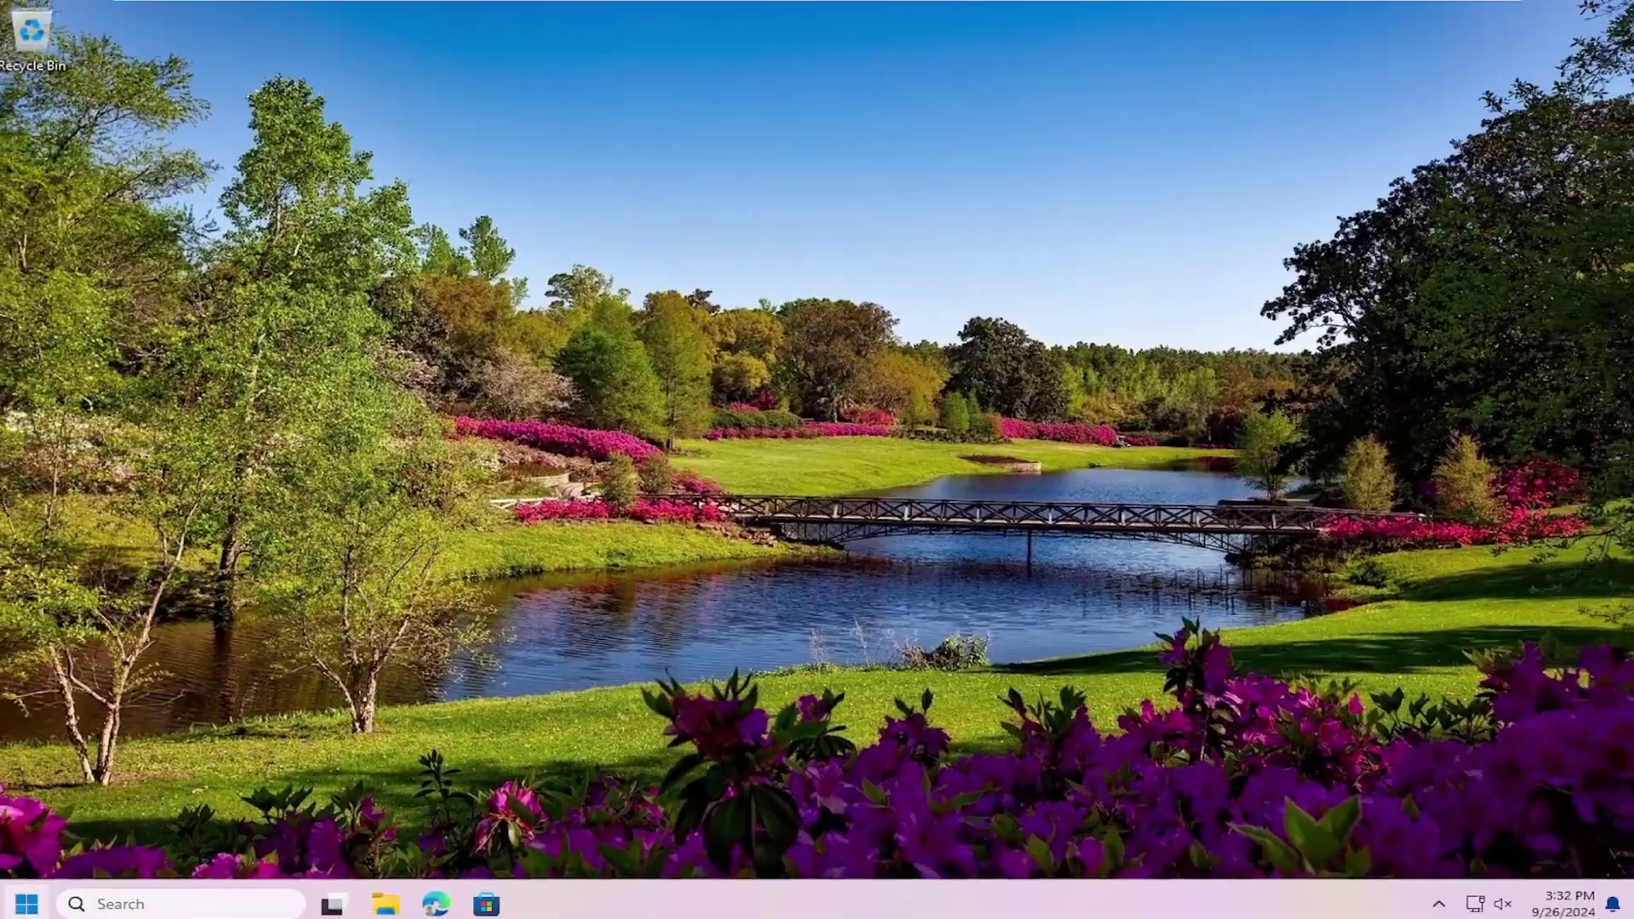
key("super")
type("control panel")
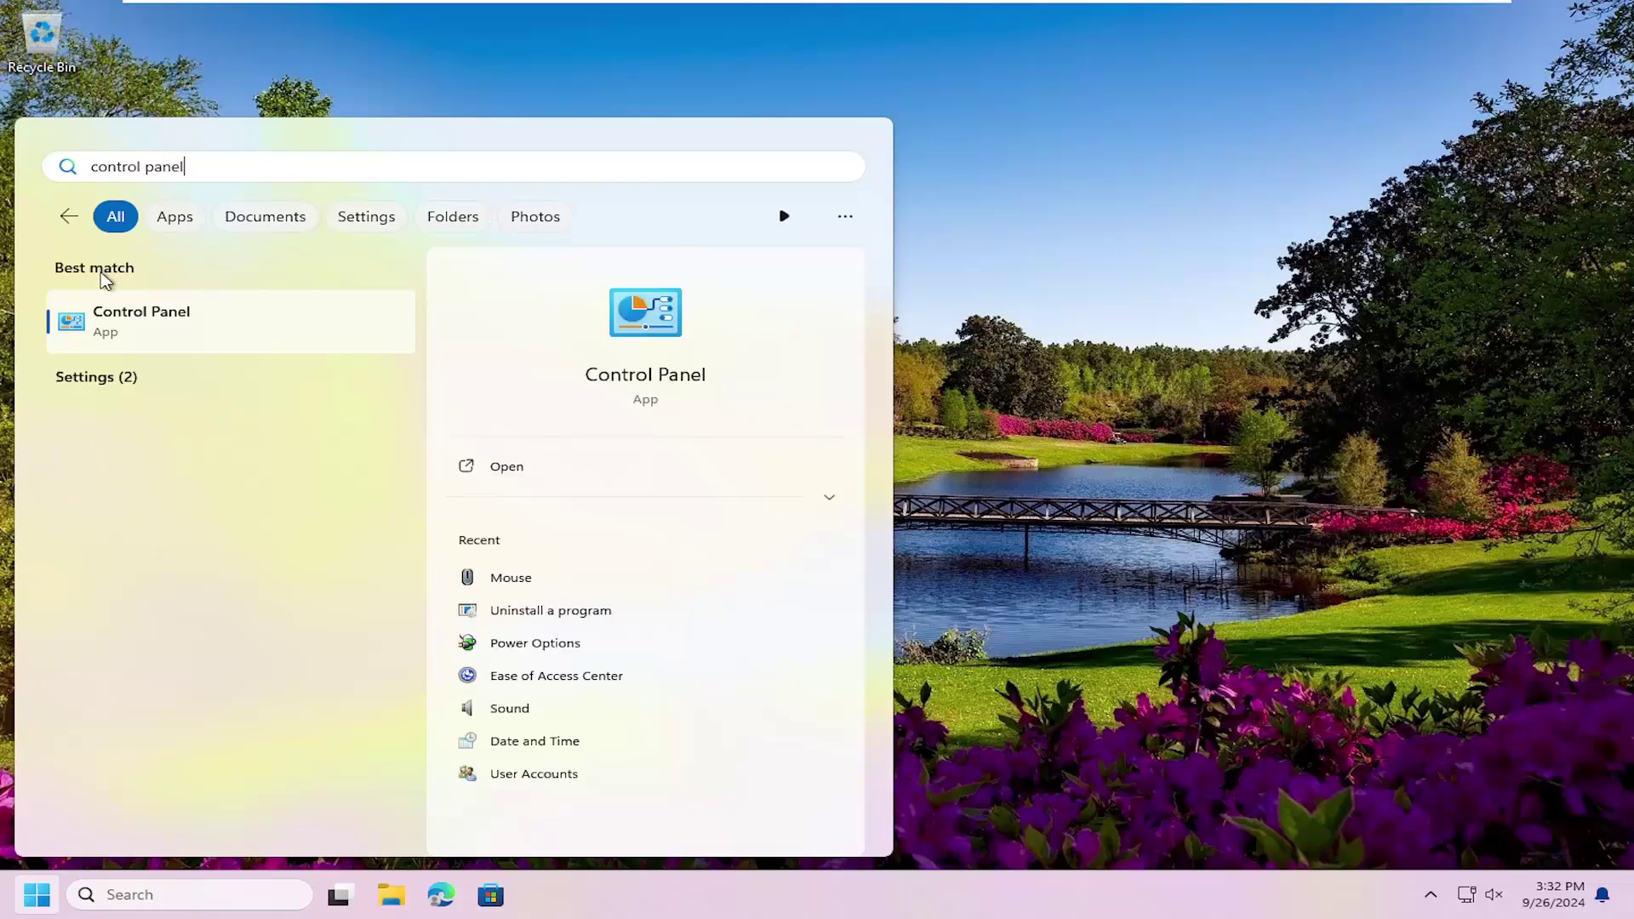
left_click(189, 337)
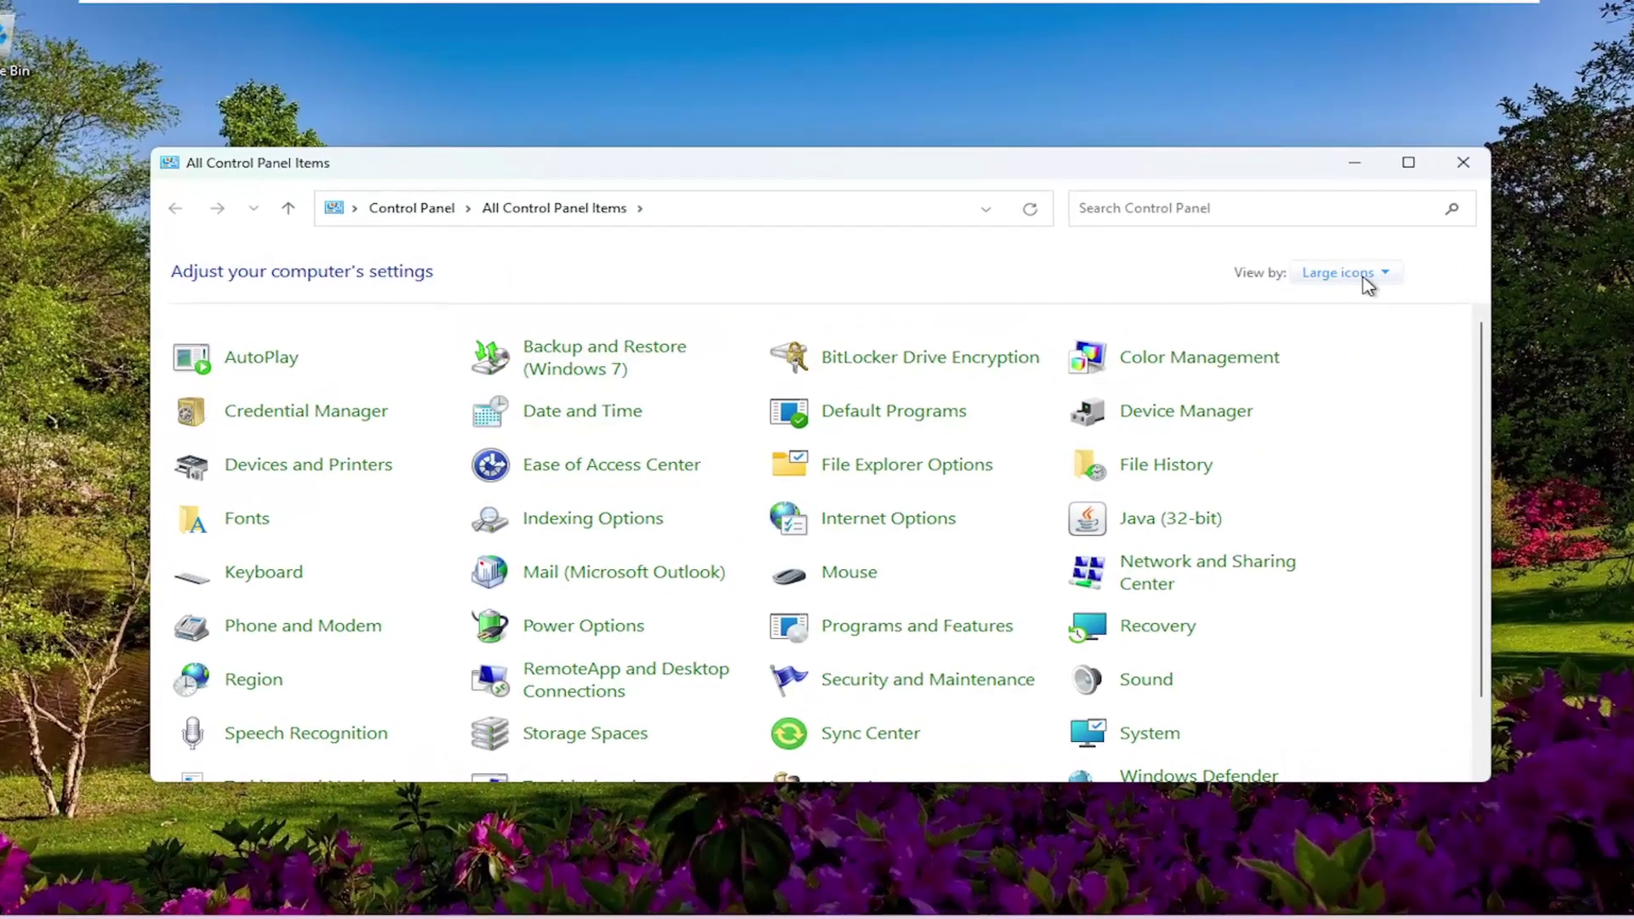
Set Control Panel's View by to Large icons and open the Sound settings.
left_click(1353, 269)
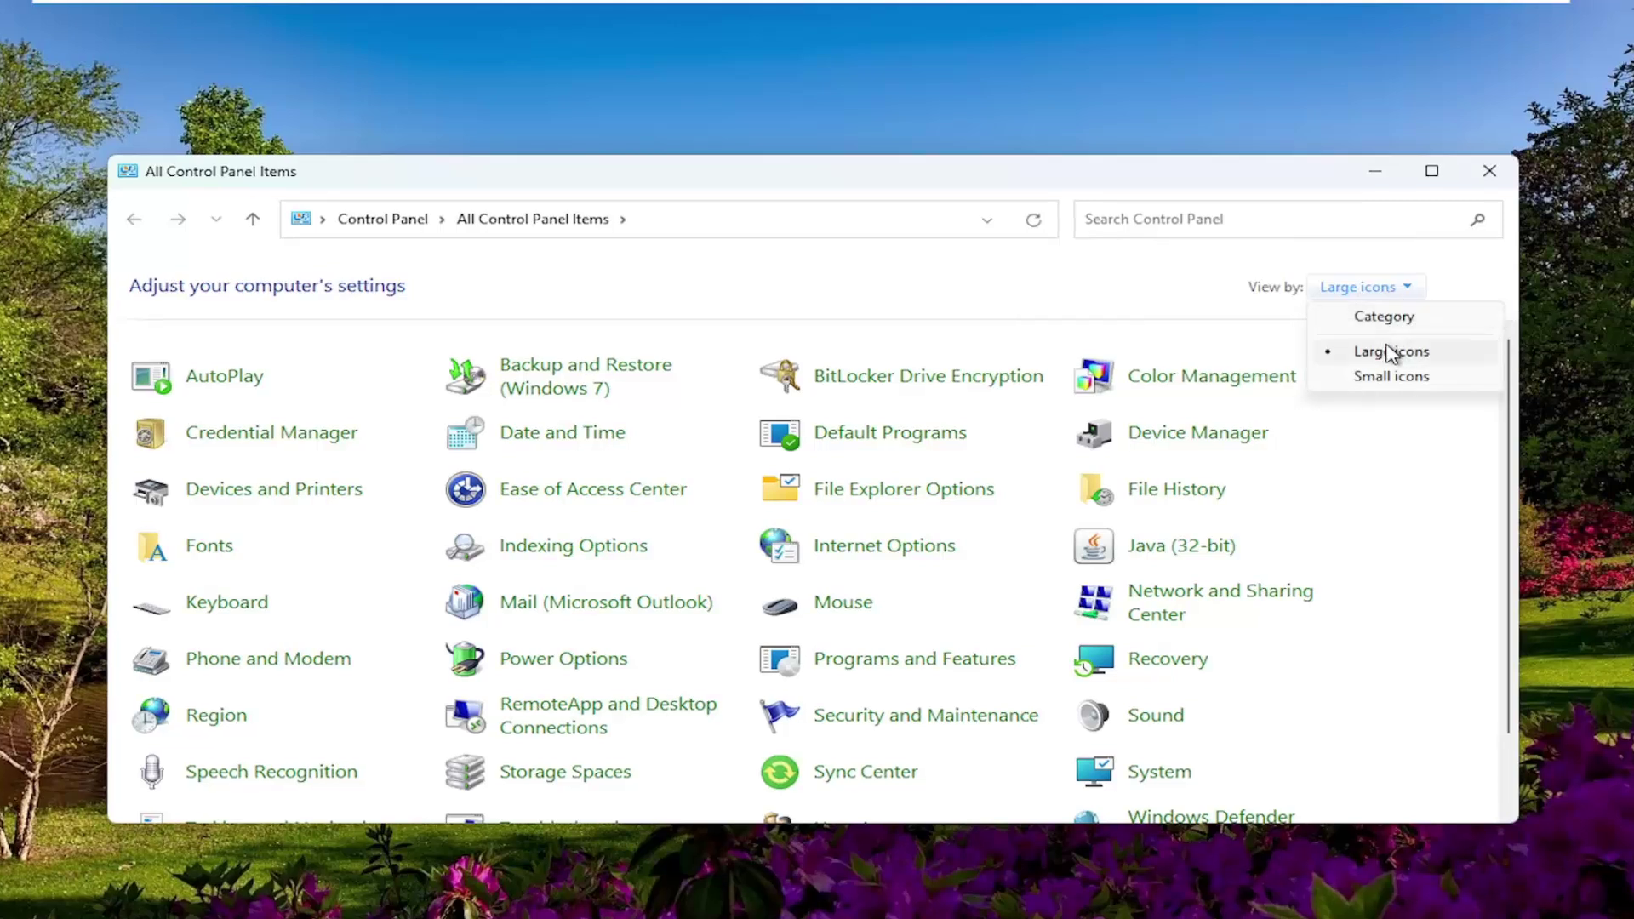
left_click(1389, 351)
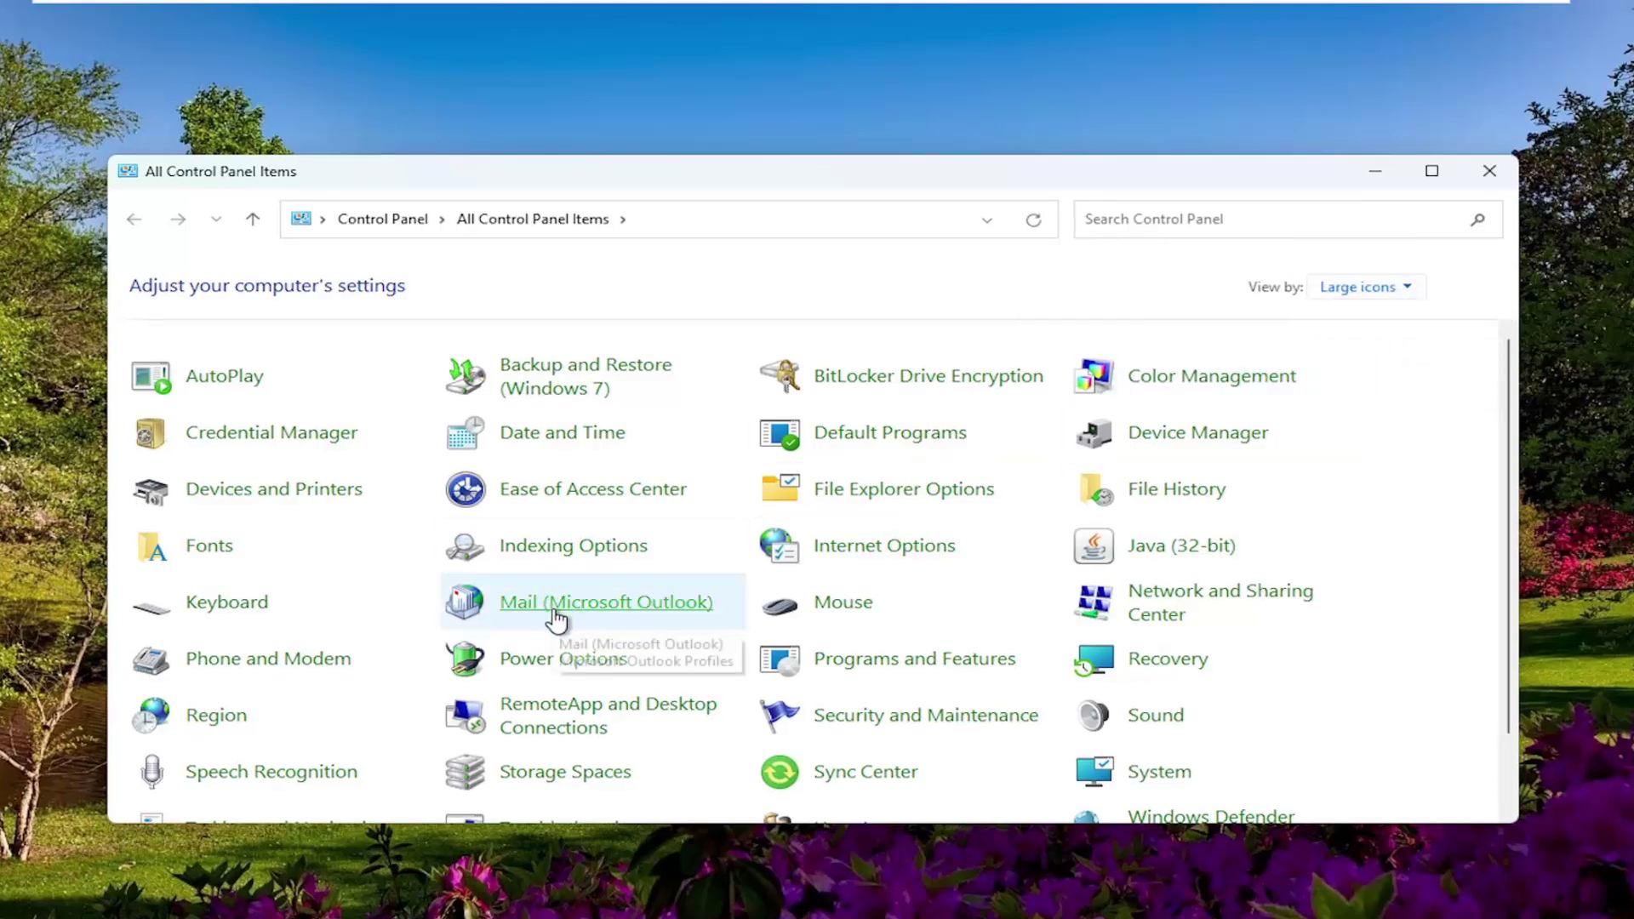
left_click(1170, 730)
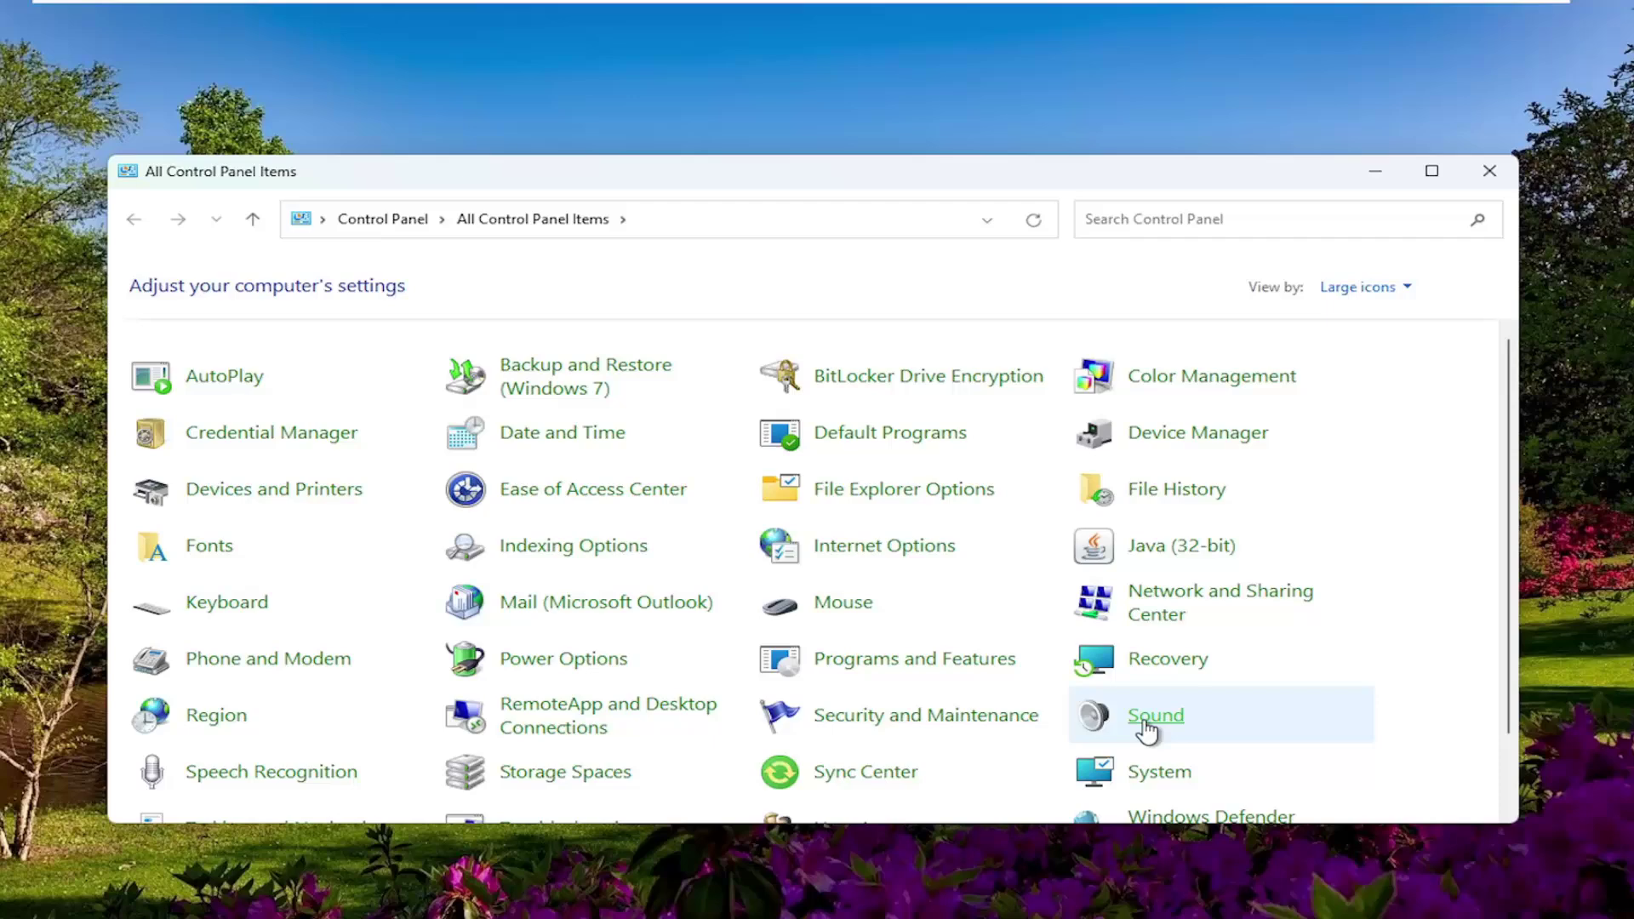
left_click_drag(328, 117, 788, 245)
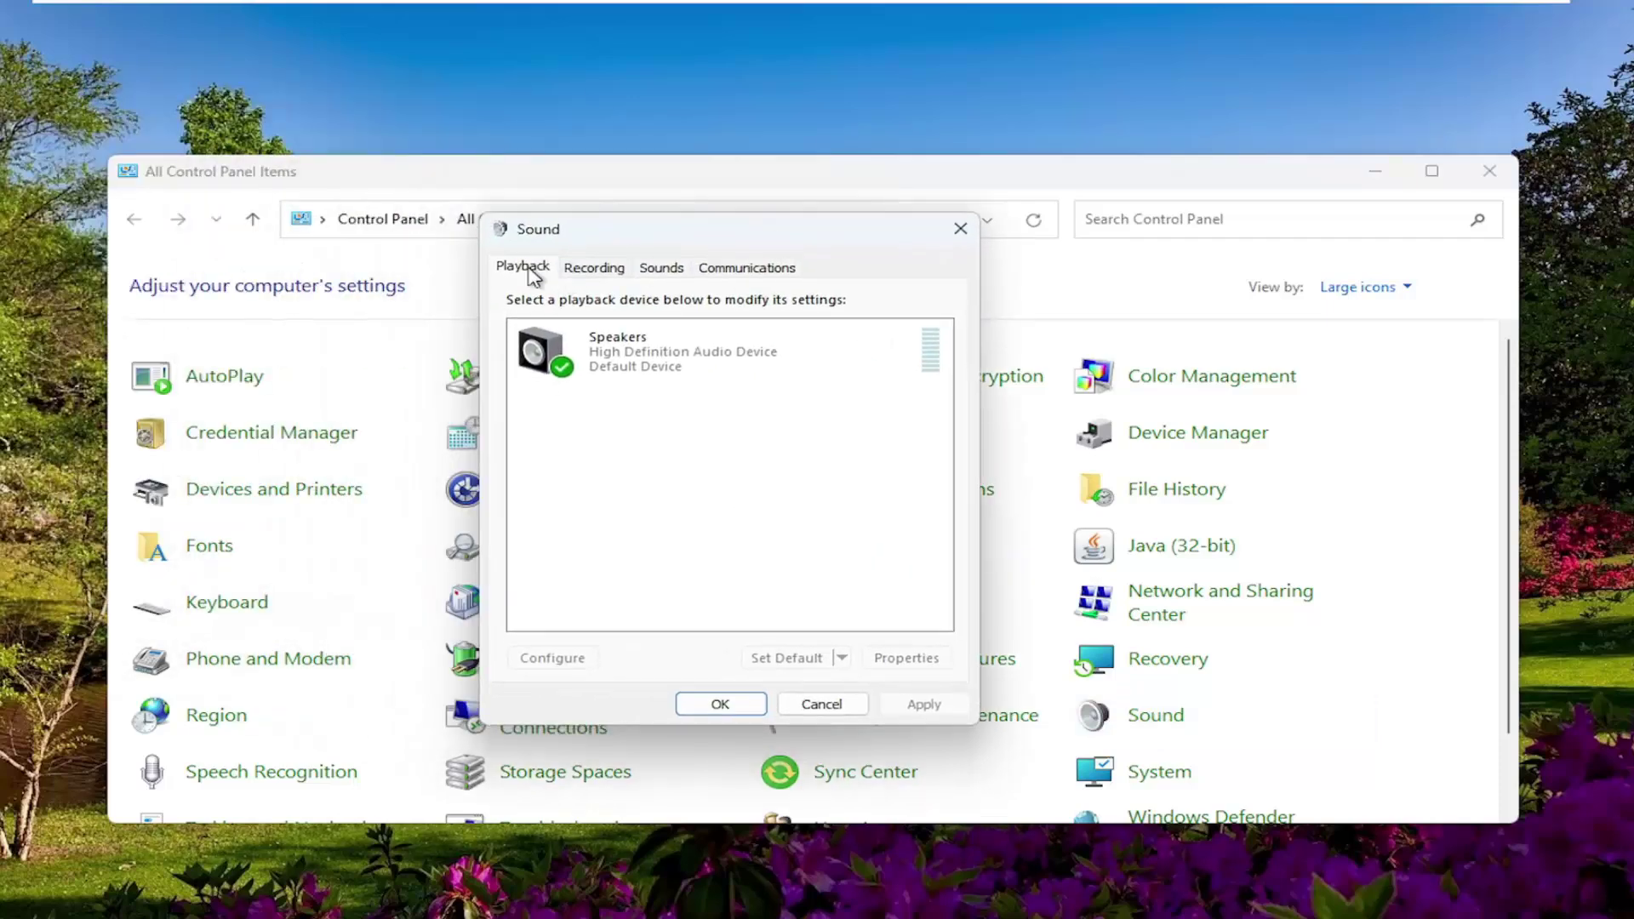
Check Disable all enhancements in Speakers properties, confirm with OK, then close Sound and Control Panel.
left_click(613, 375)
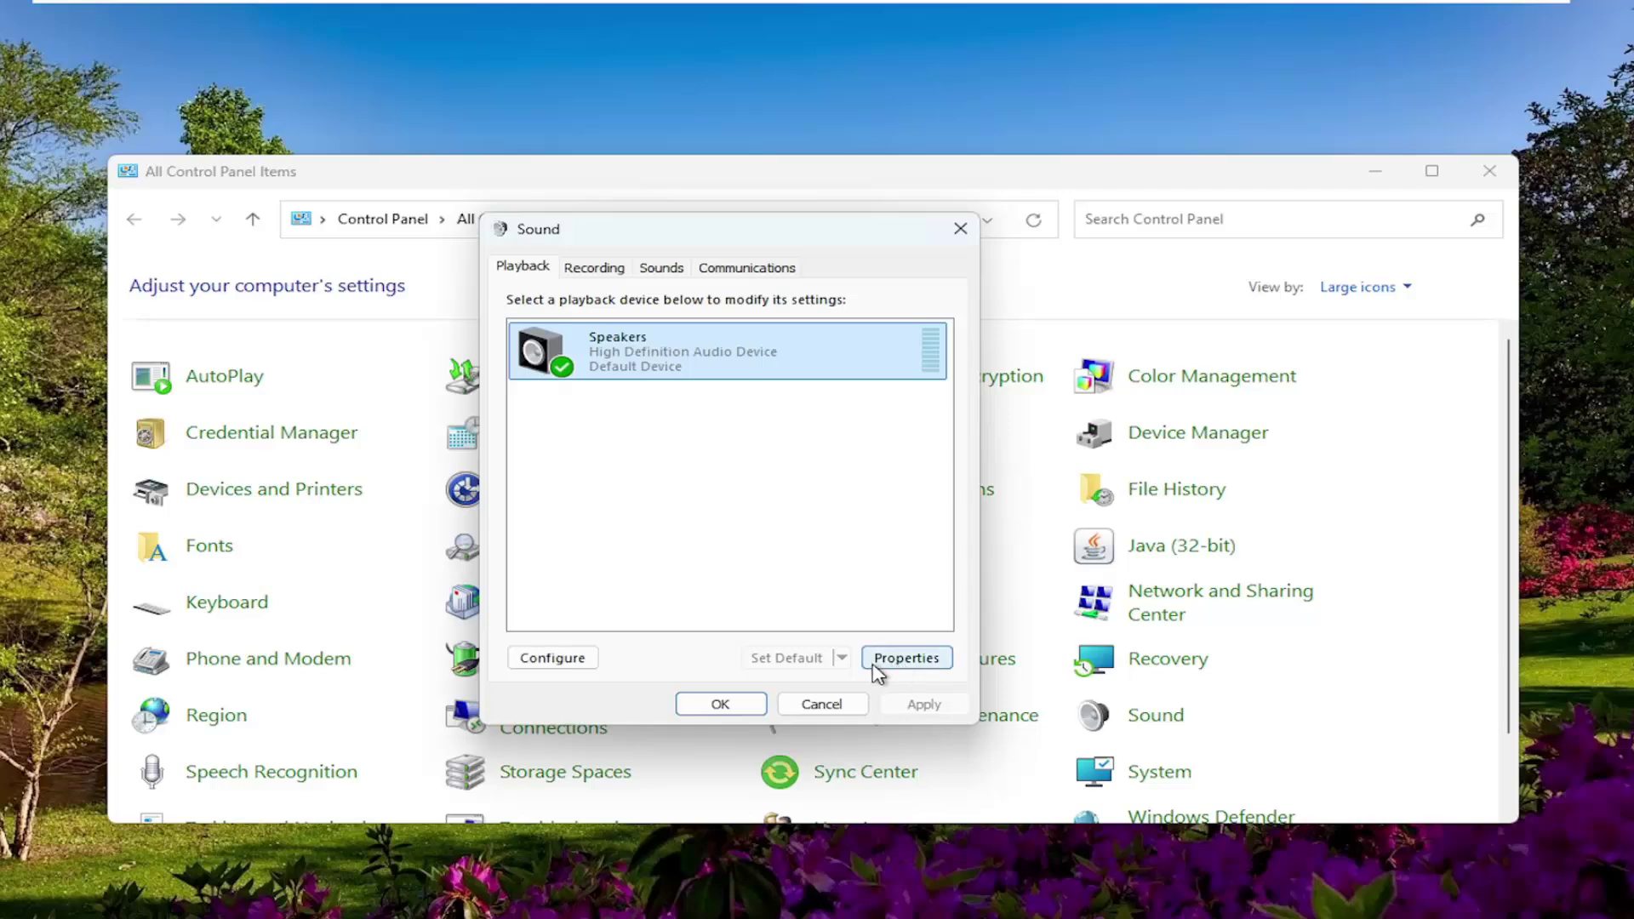
left_click(906, 660)
left_click_drag(730, 319, 680, 274)
left_click(648, 310)
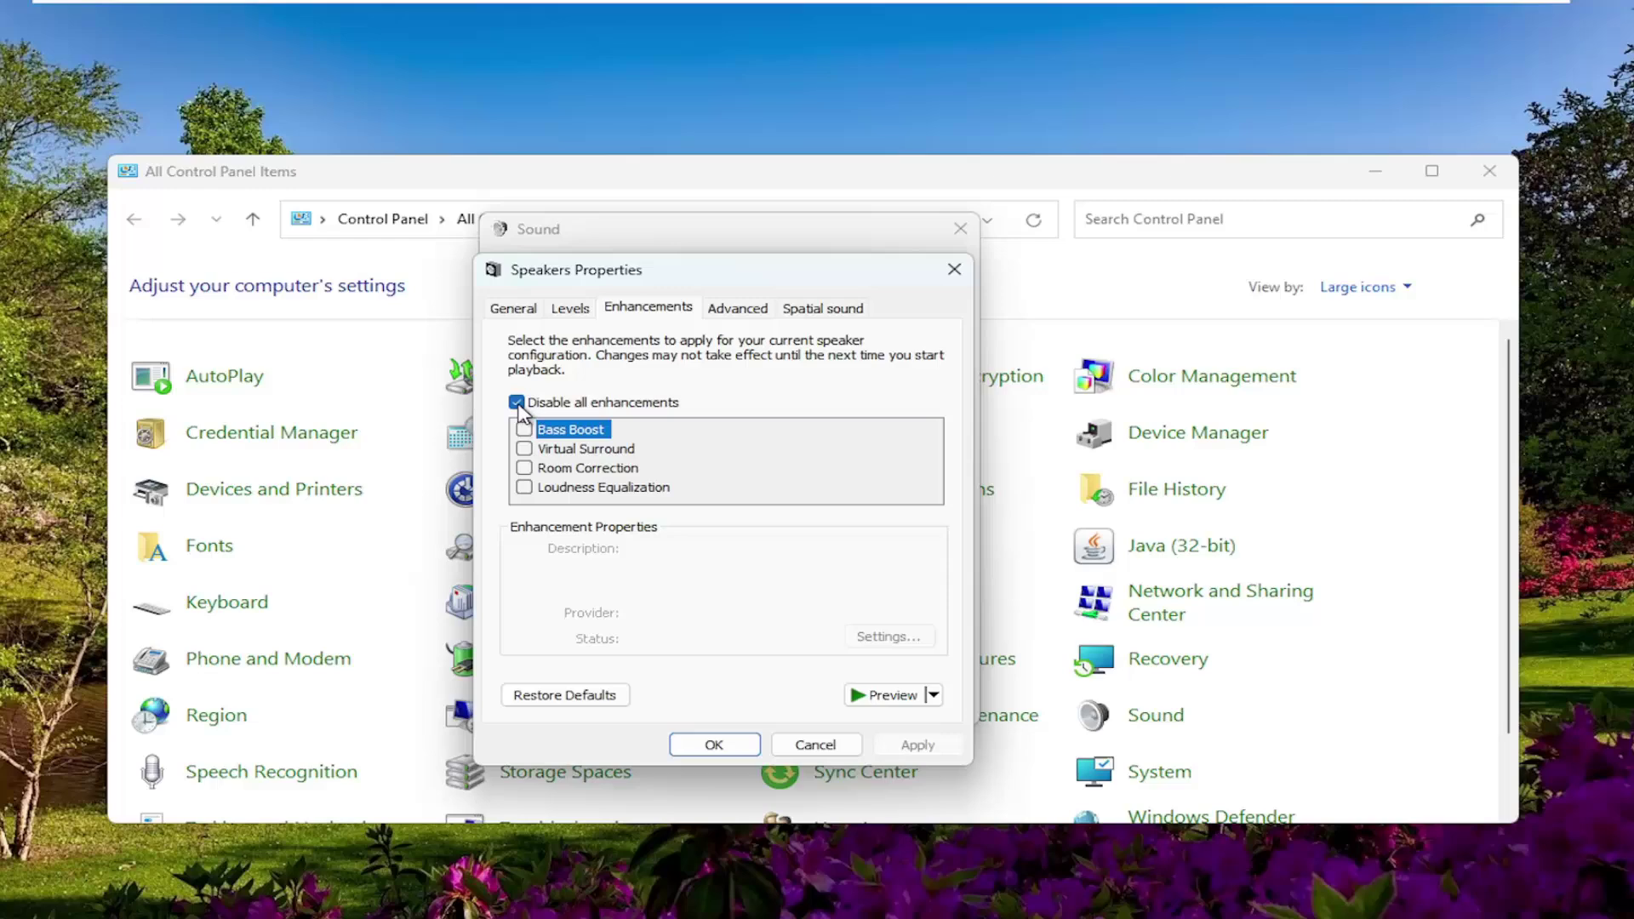
left_click(714, 745)
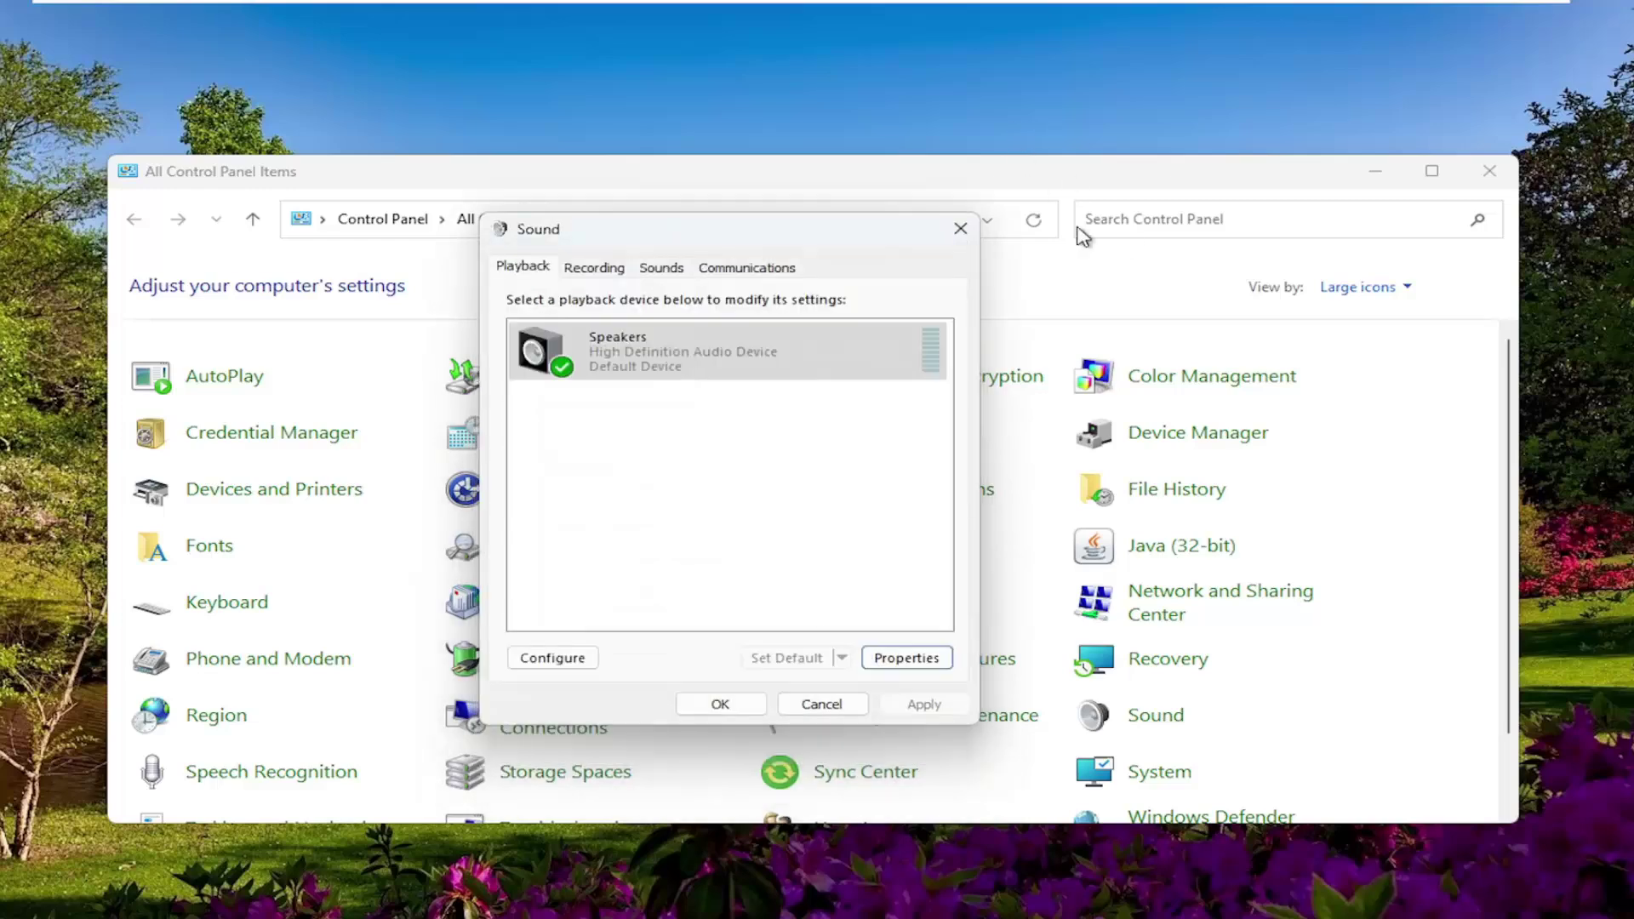
left_click(959, 228)
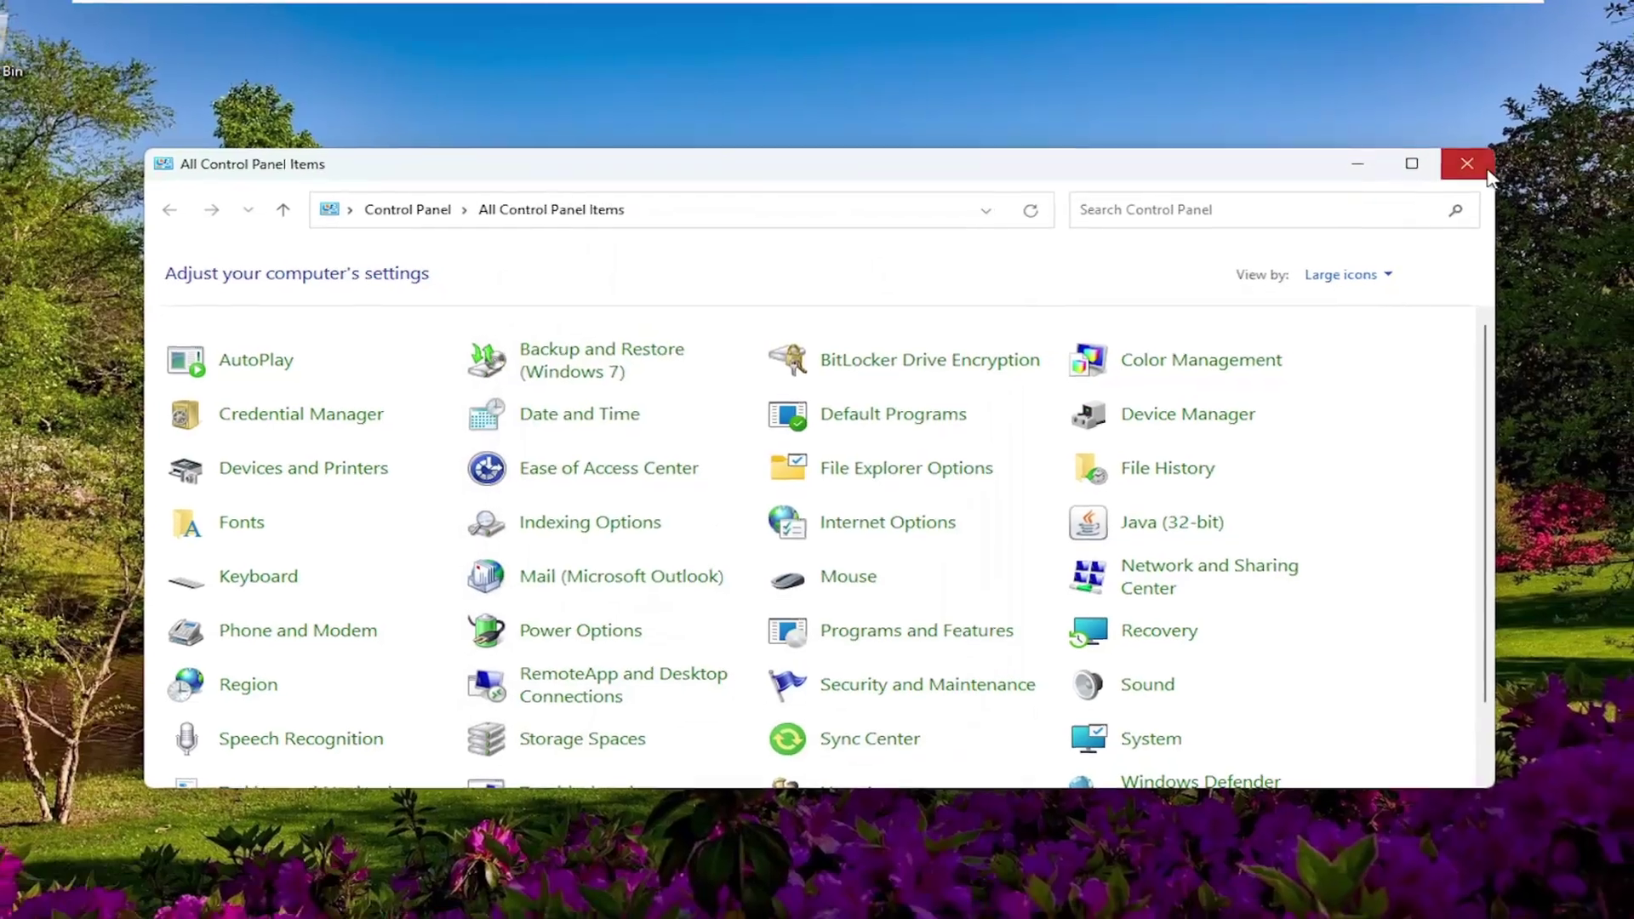
left_click(1485, 174)
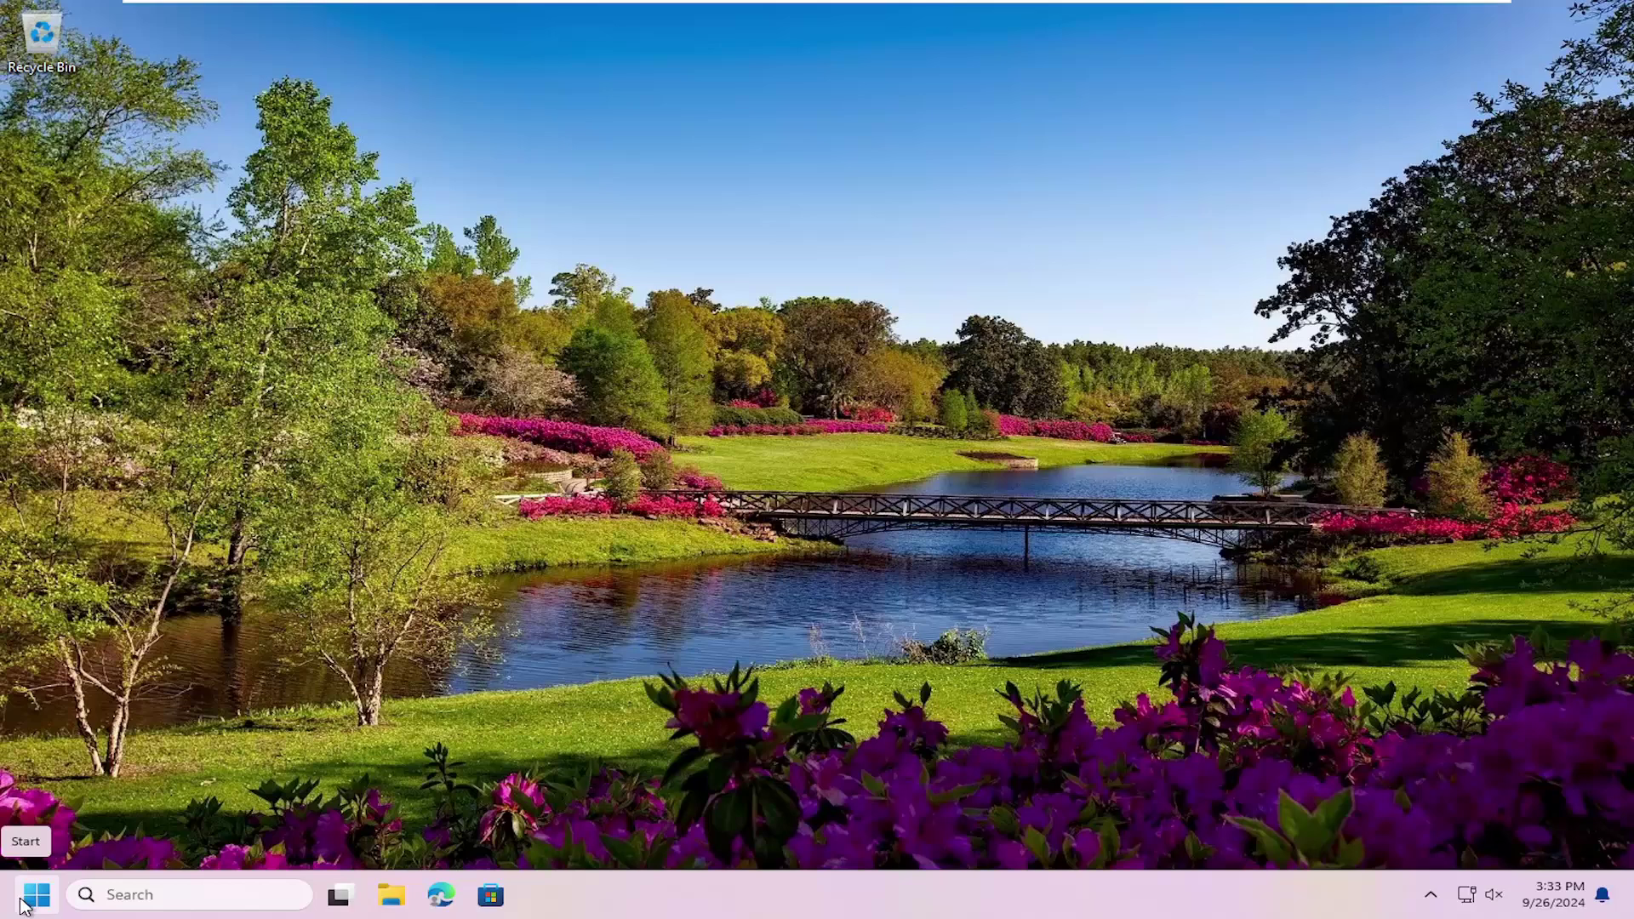
Open the Other troubleshooters list in Settings via a Start search for 'troubleshoot'.
left_click(34, 895)
type("troubleshoot")
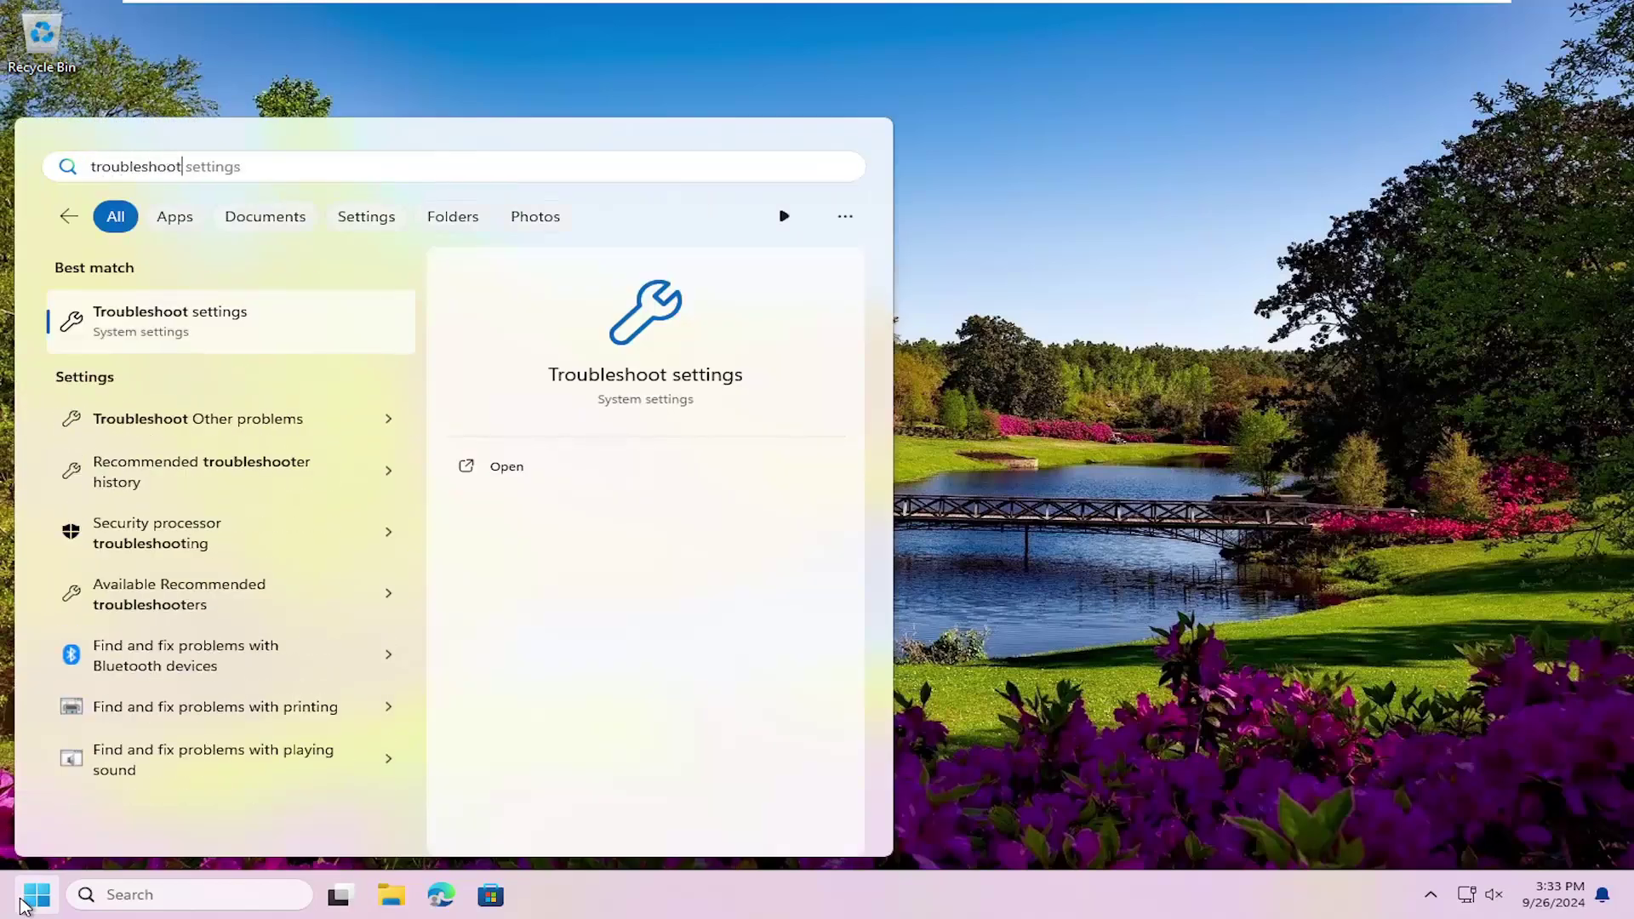
left_click(174, 330)
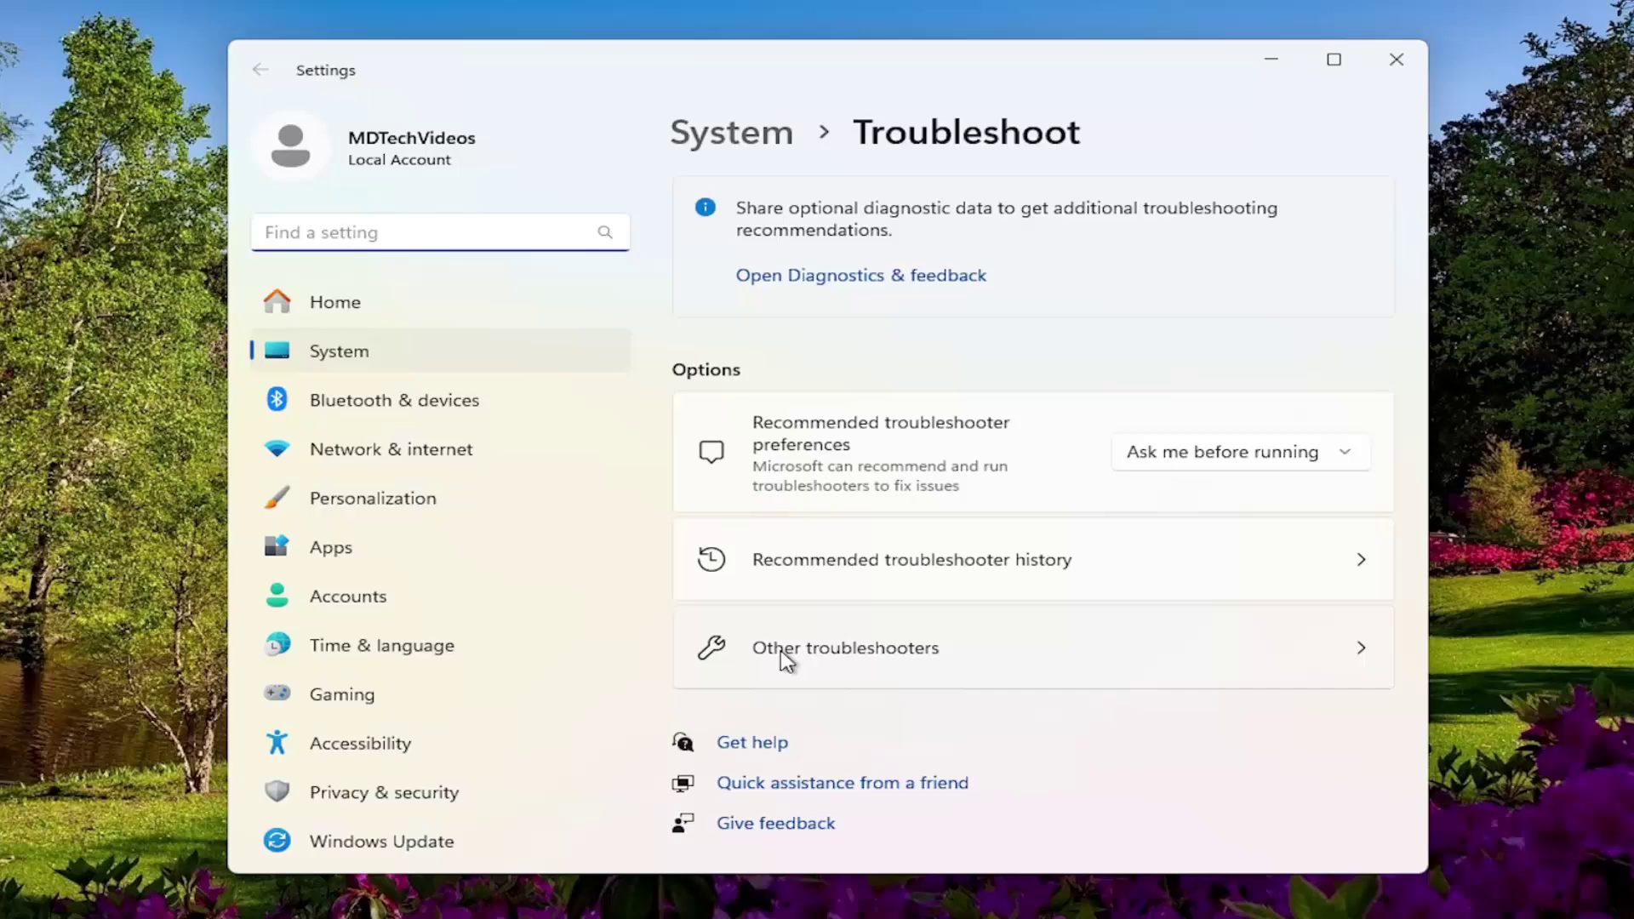
left_click(779, 650)
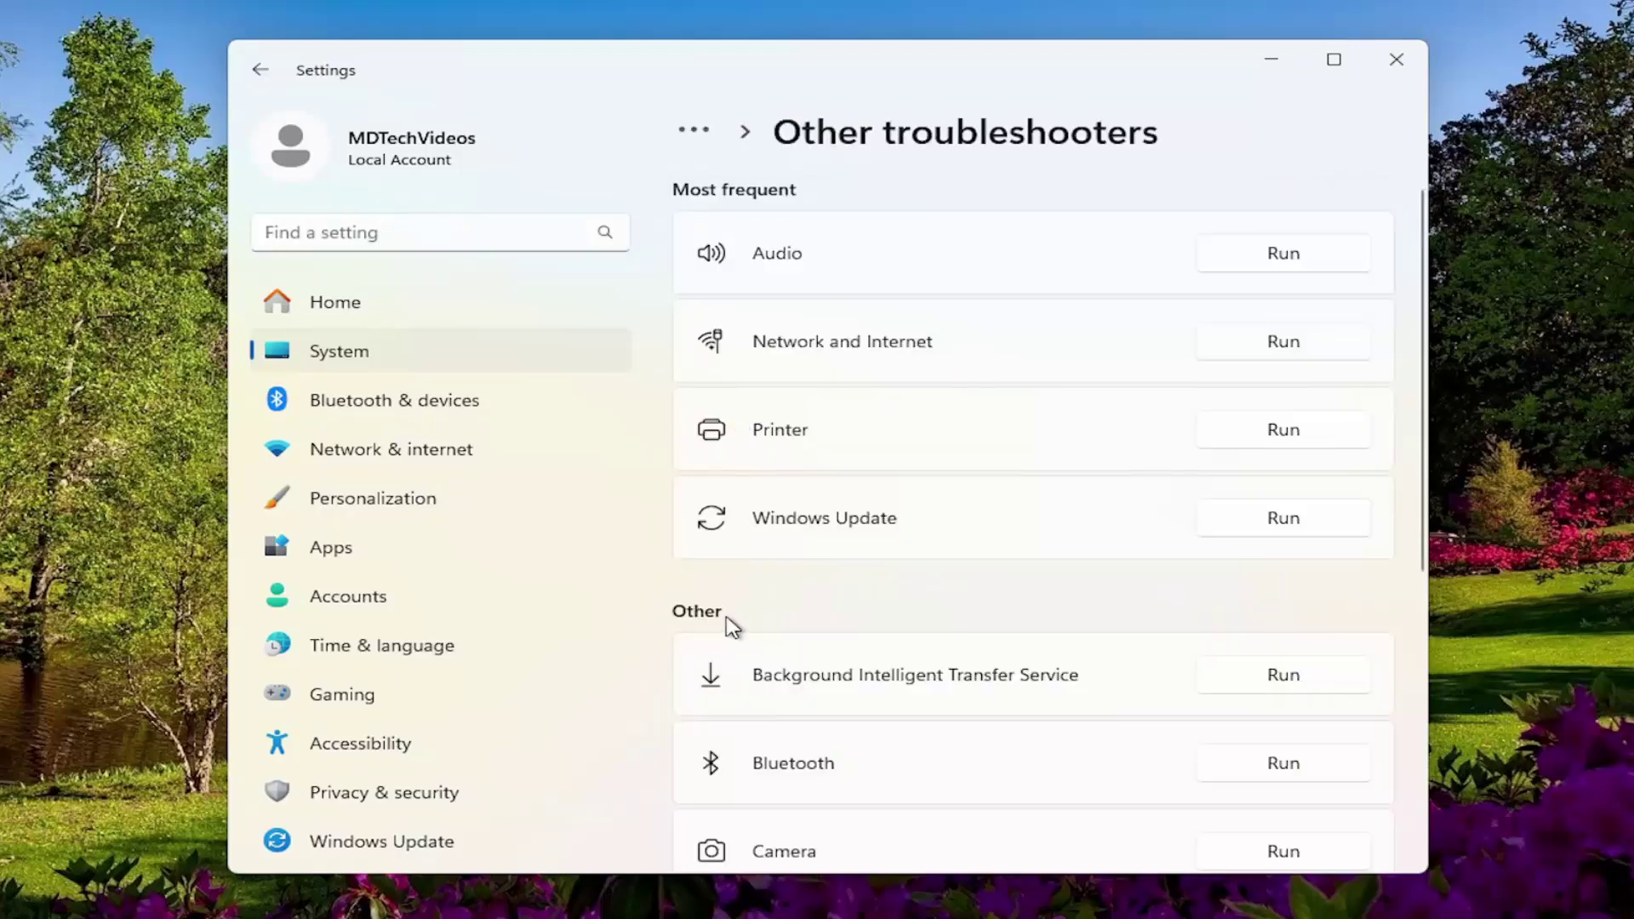
Run the Video Playback troubleshooter and close its Get Help window.
scroll(729, 625, "down", 5)
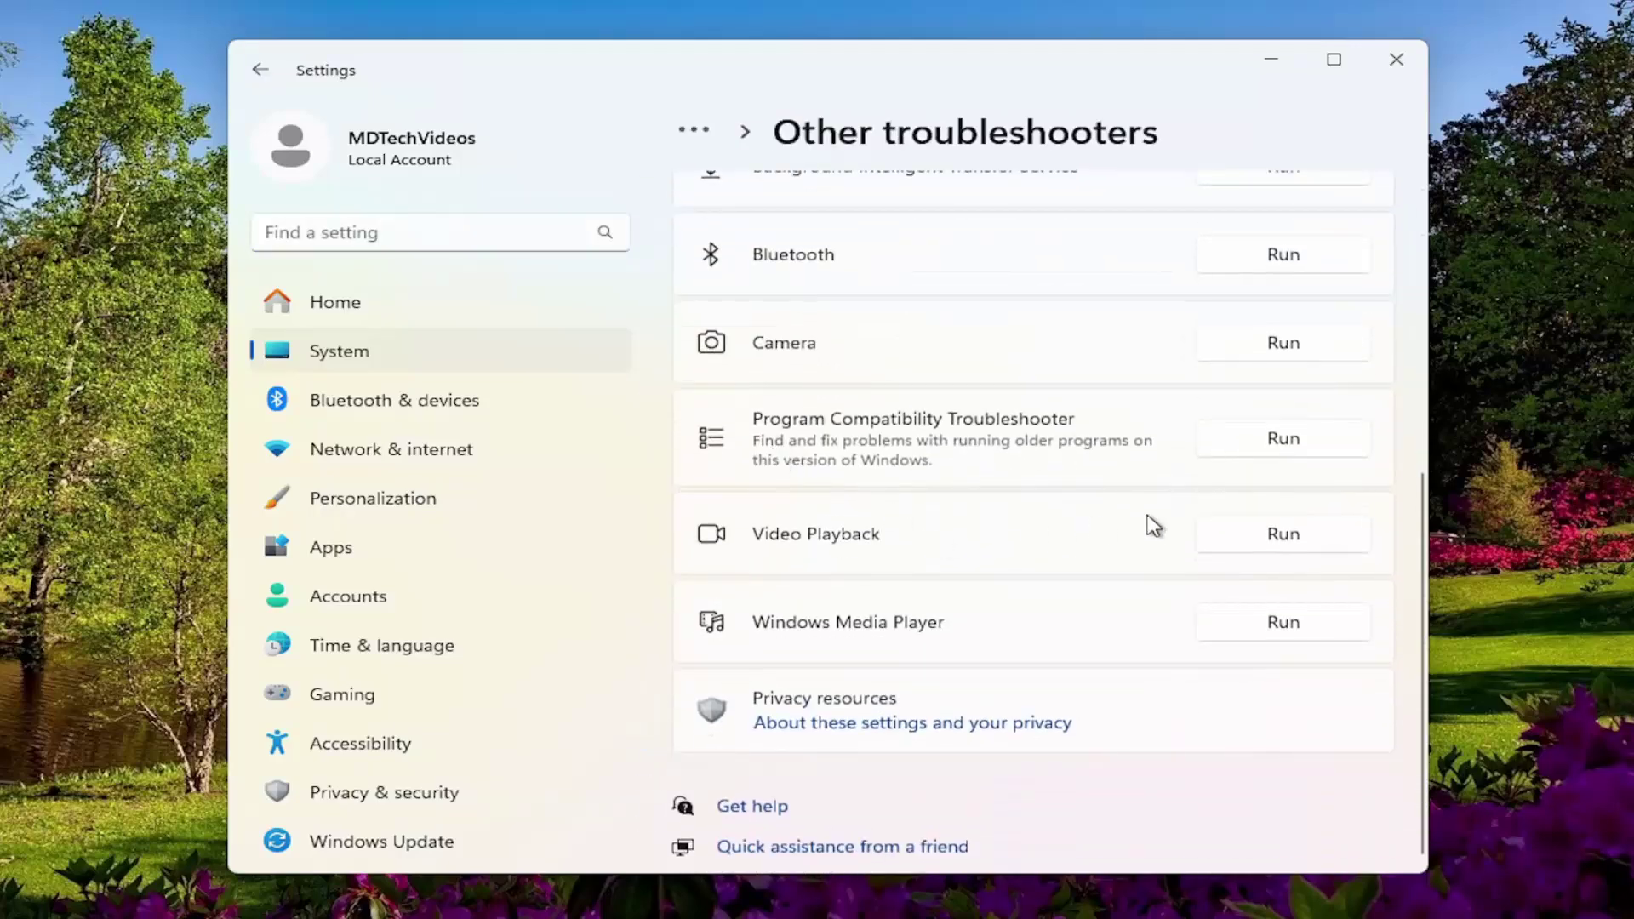
left_click(1283, 534)
left_click(1283, 533)
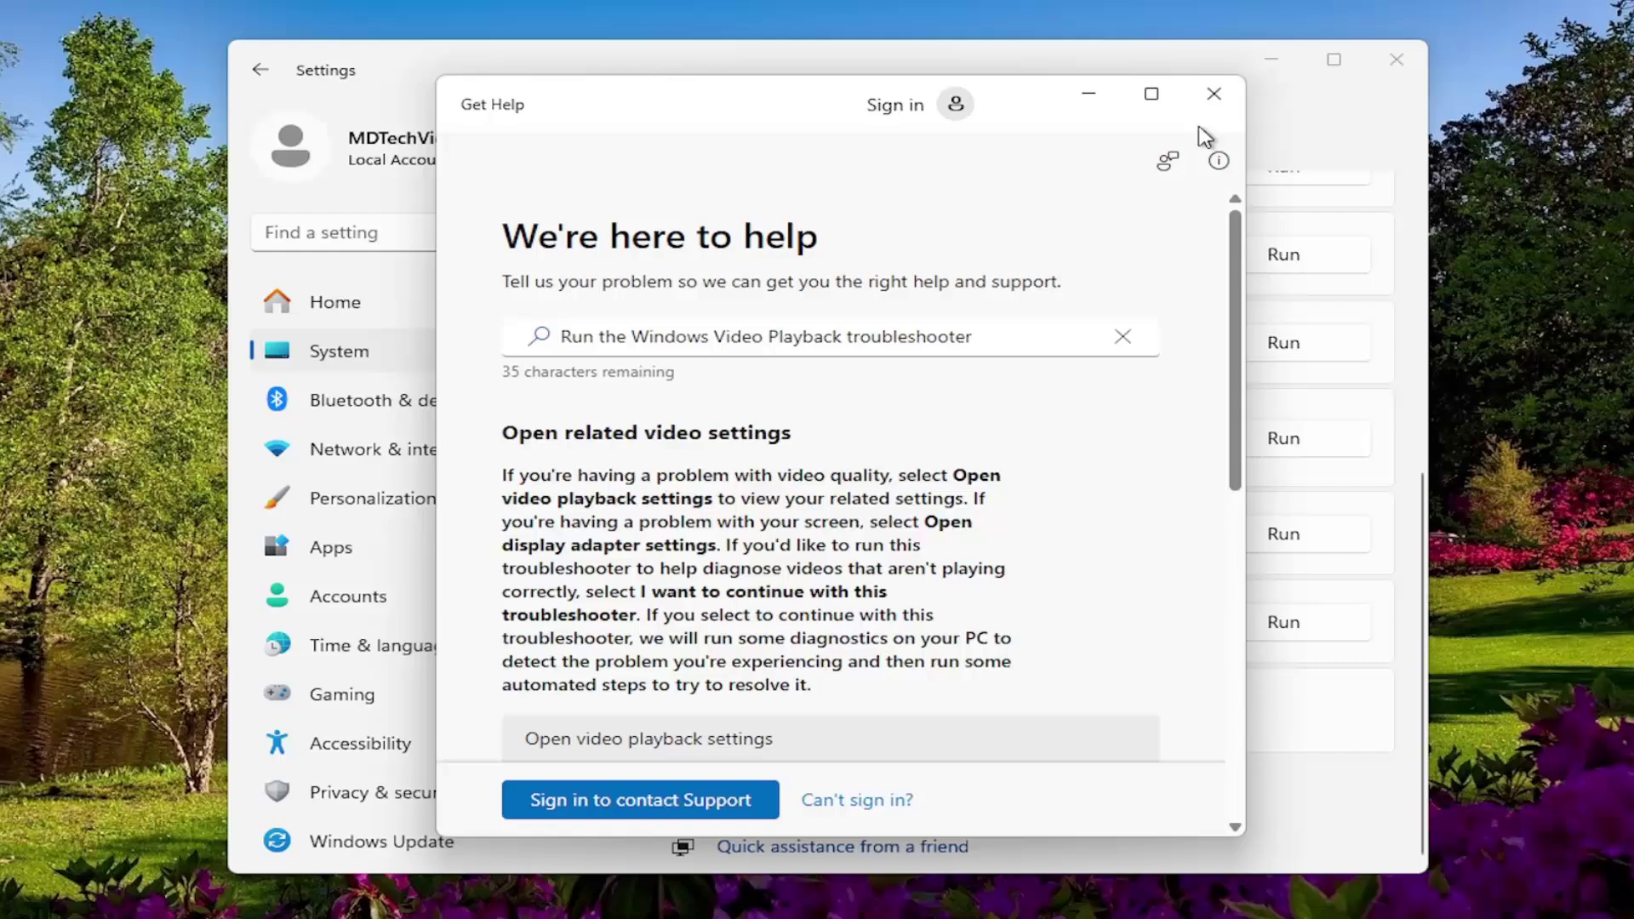
left_click_drag(1234, 289, 1268, 451)
left_click(1214, 94)
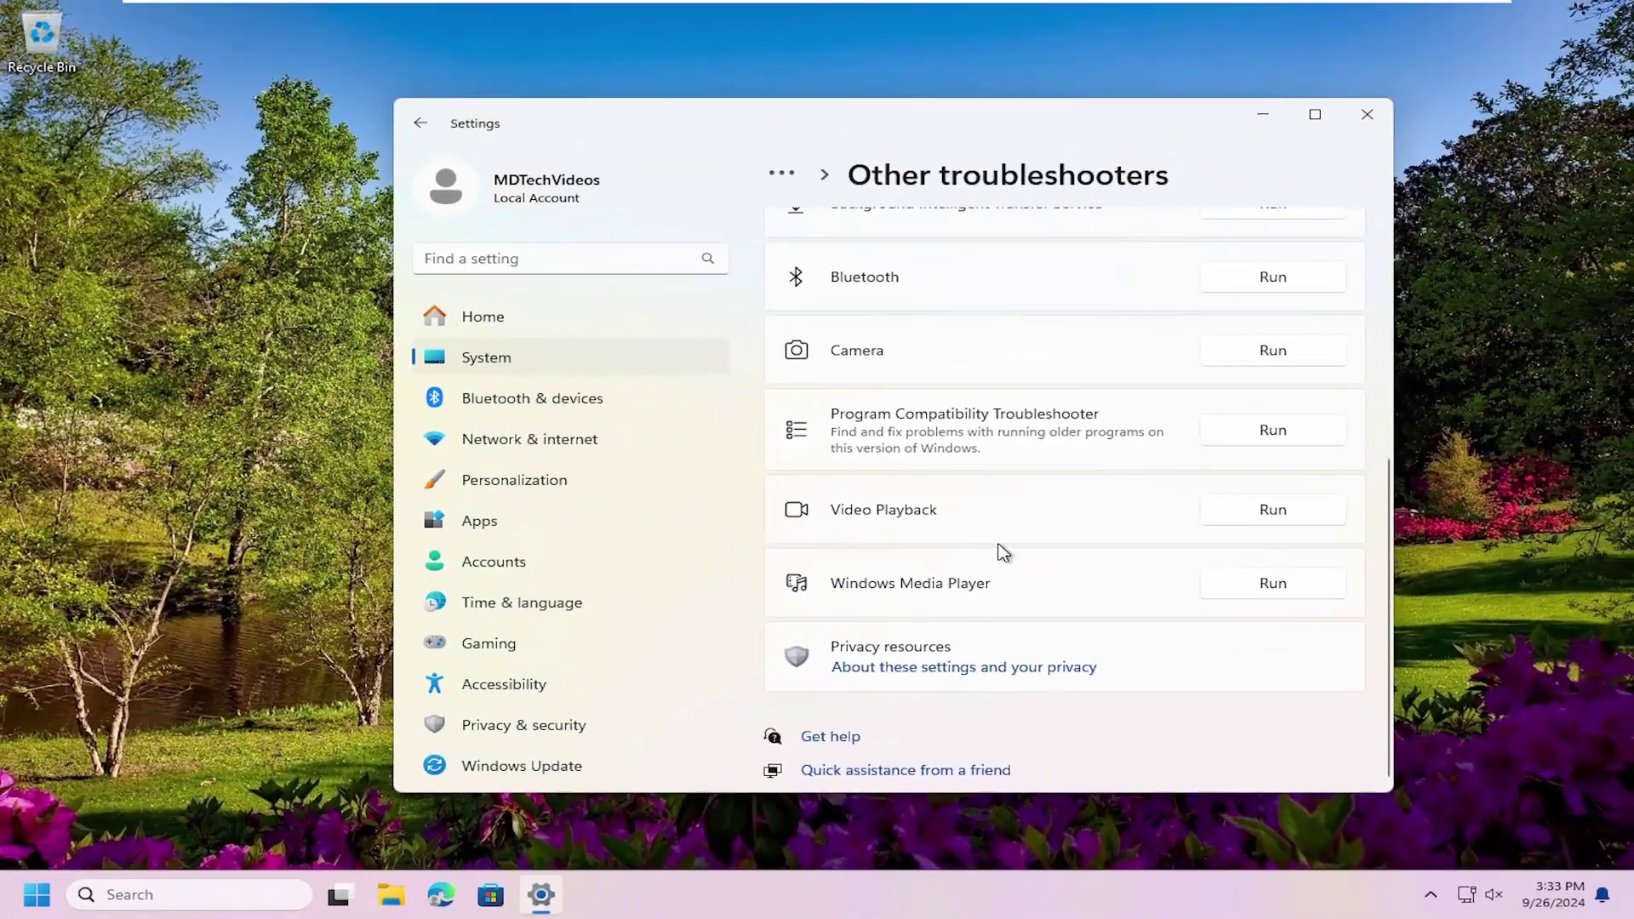
Run the Audio troubleshooter, answer Yes to automated diagnostics, then close Get Help.
scroll(990, 557, "up", 5)
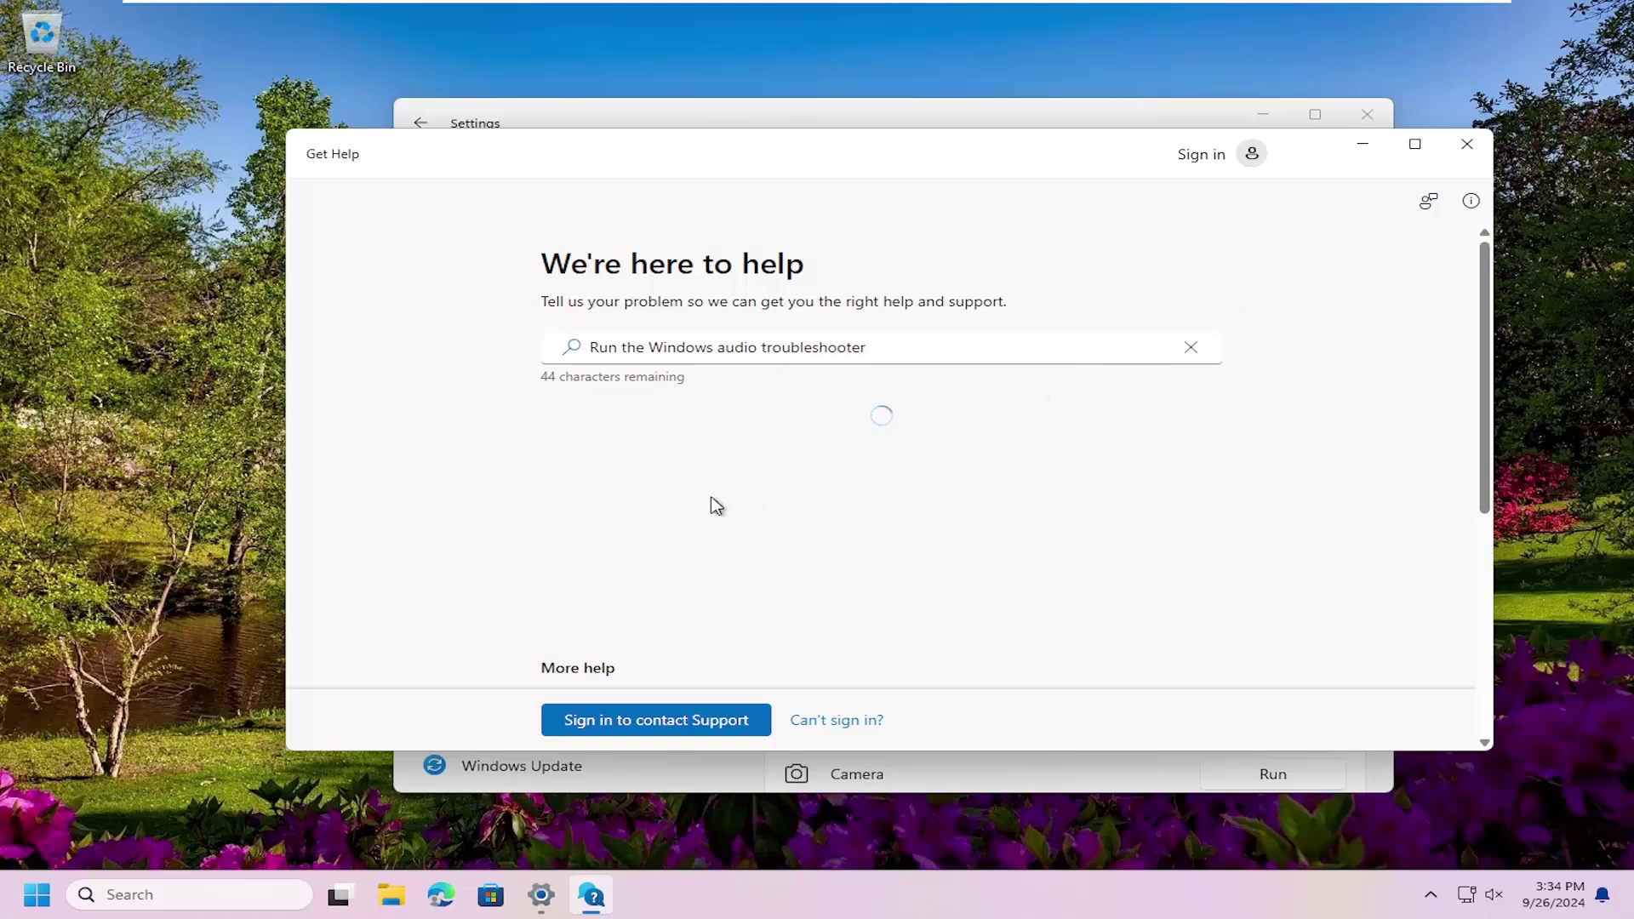
scroll(806, 517, "down", 5)
scroll(806, 517, "up", 5)
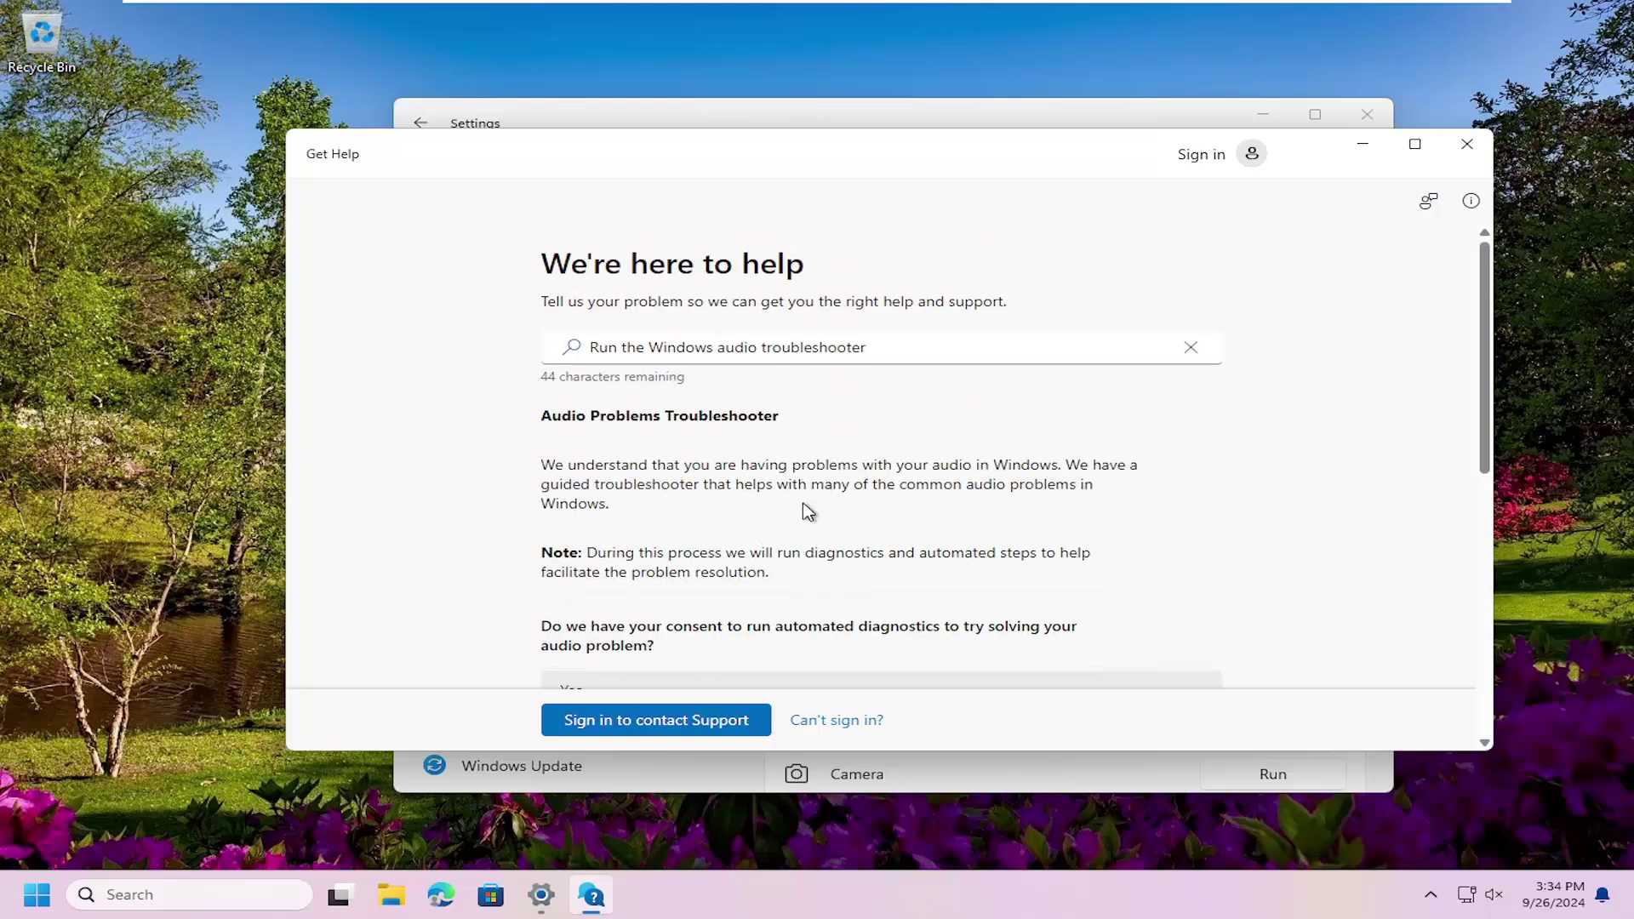
scroll(719, 457, "down", 2)
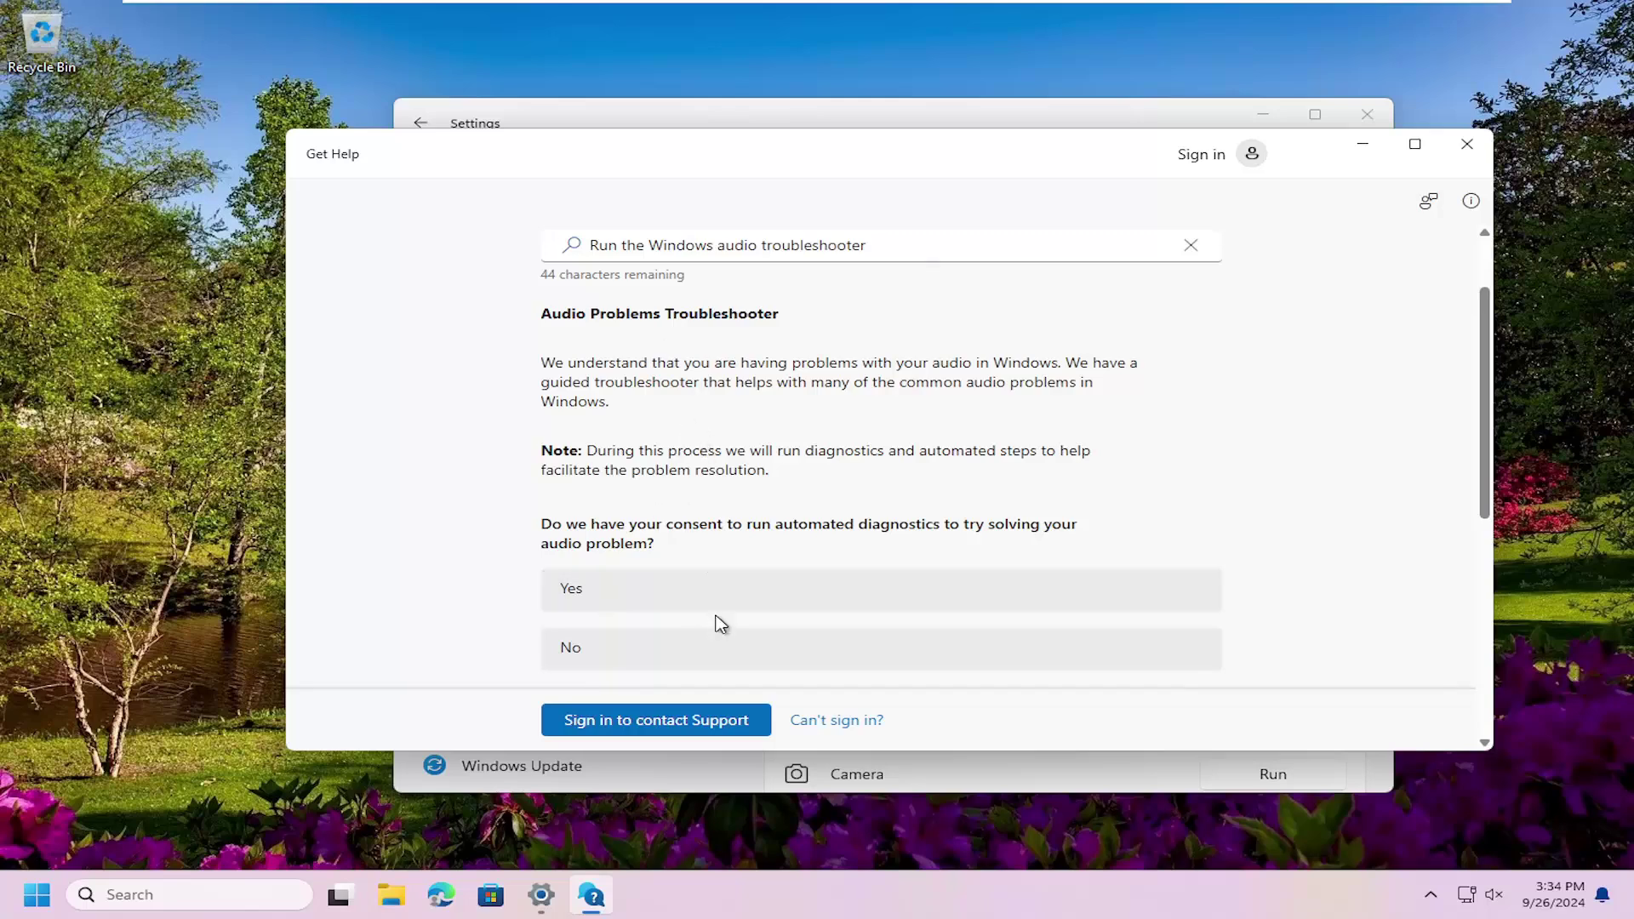
scroll(588, 434, "down", 2)
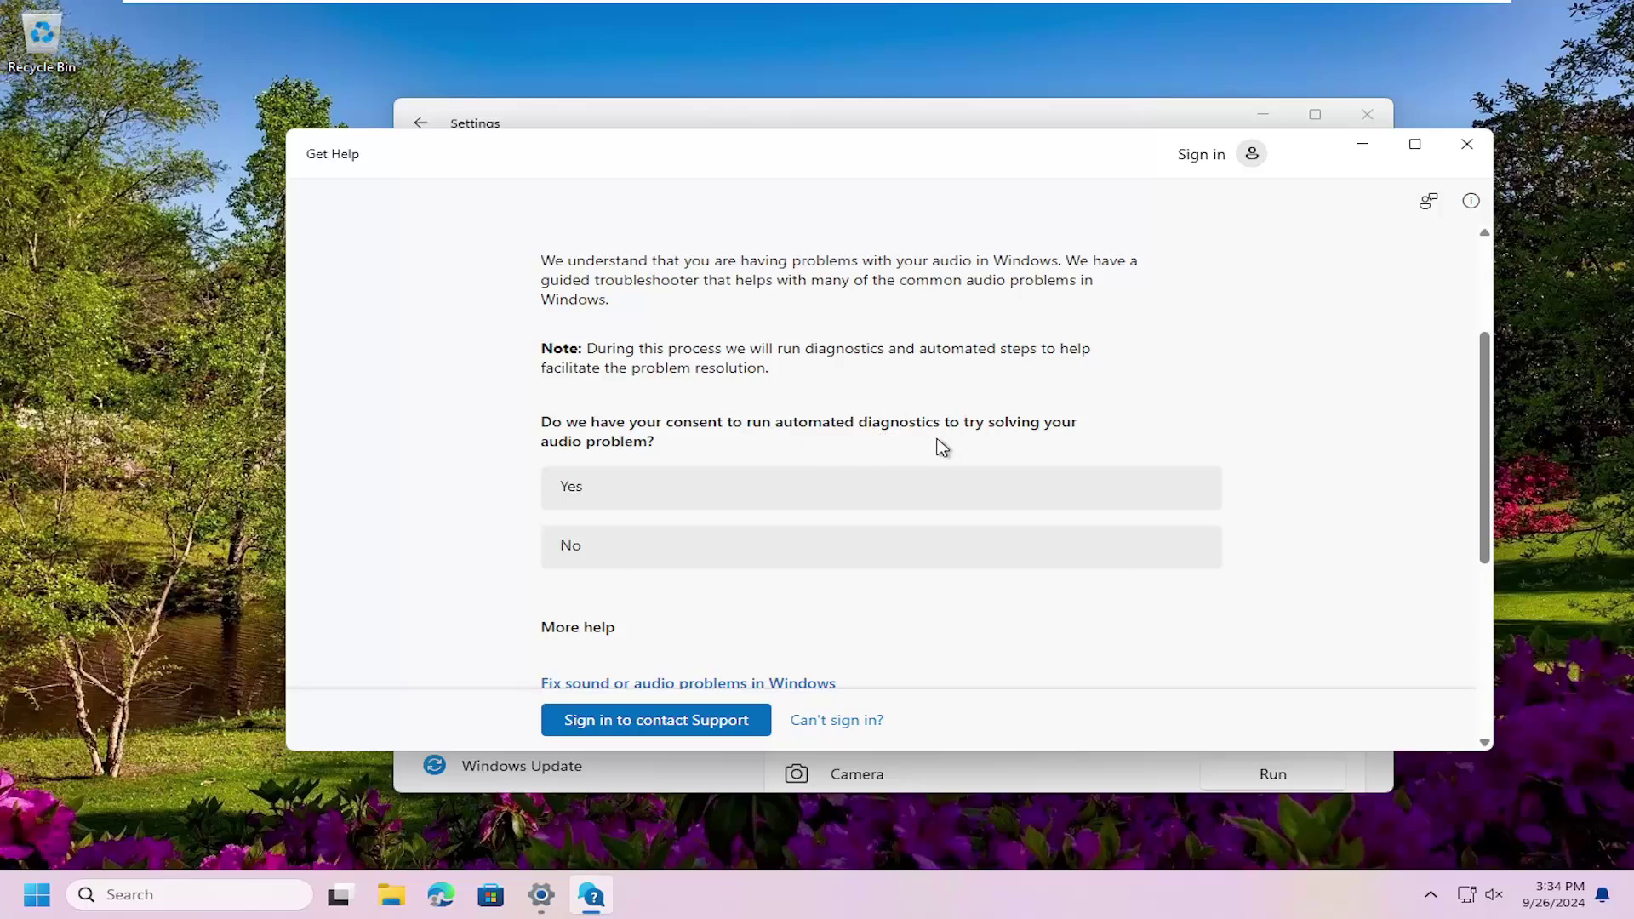
left_click(577, 506)
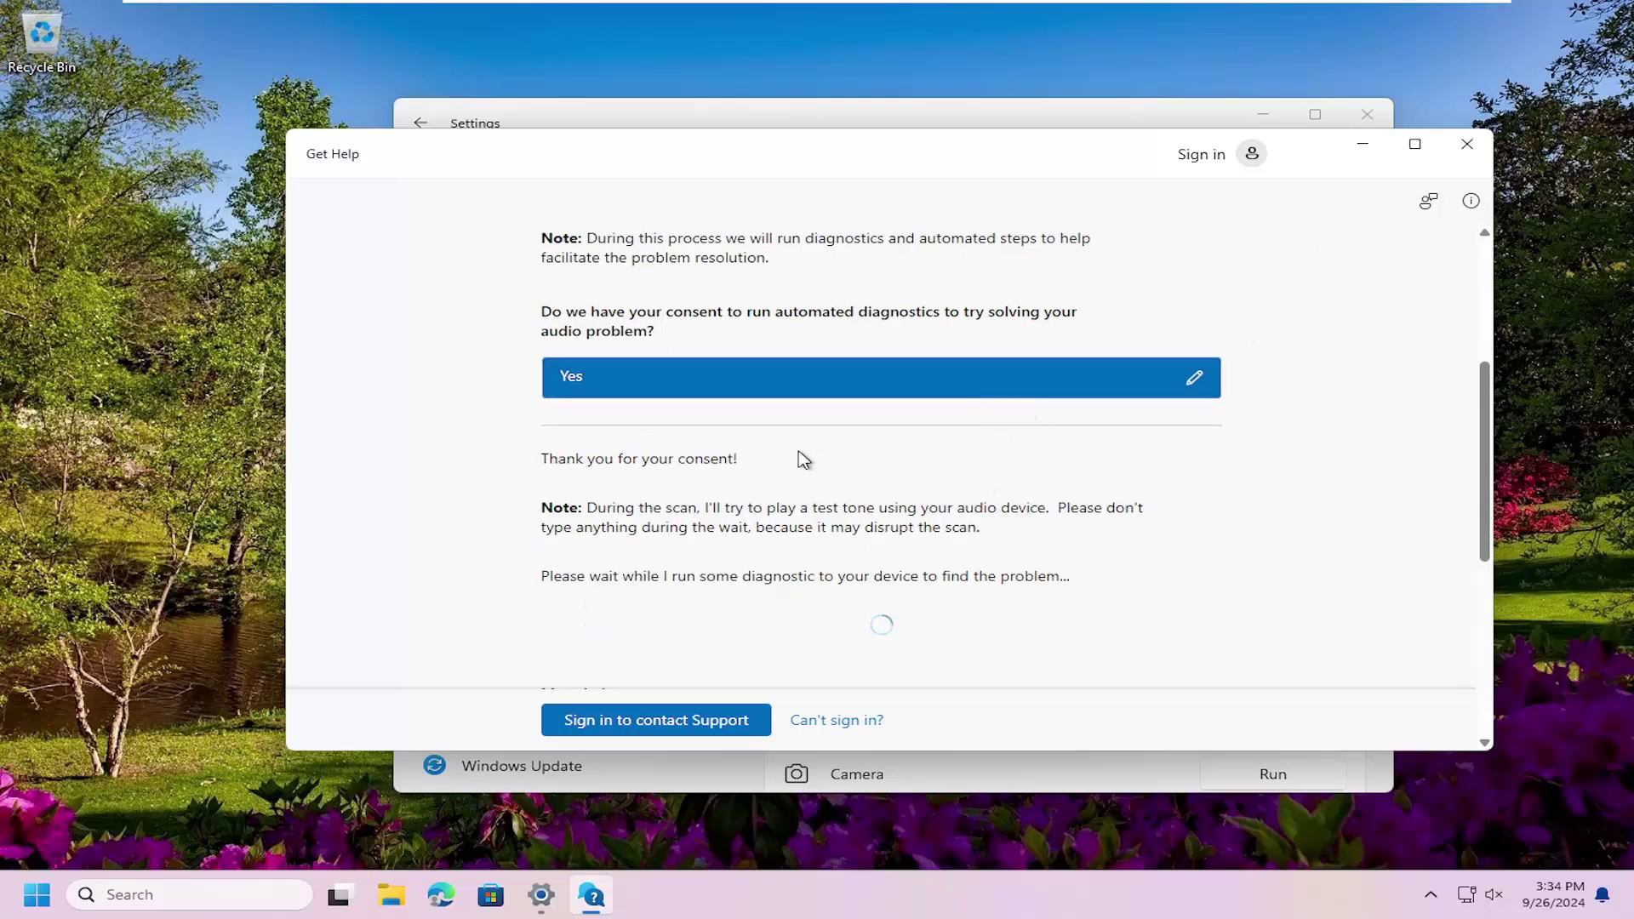
left_click(1464, 144)
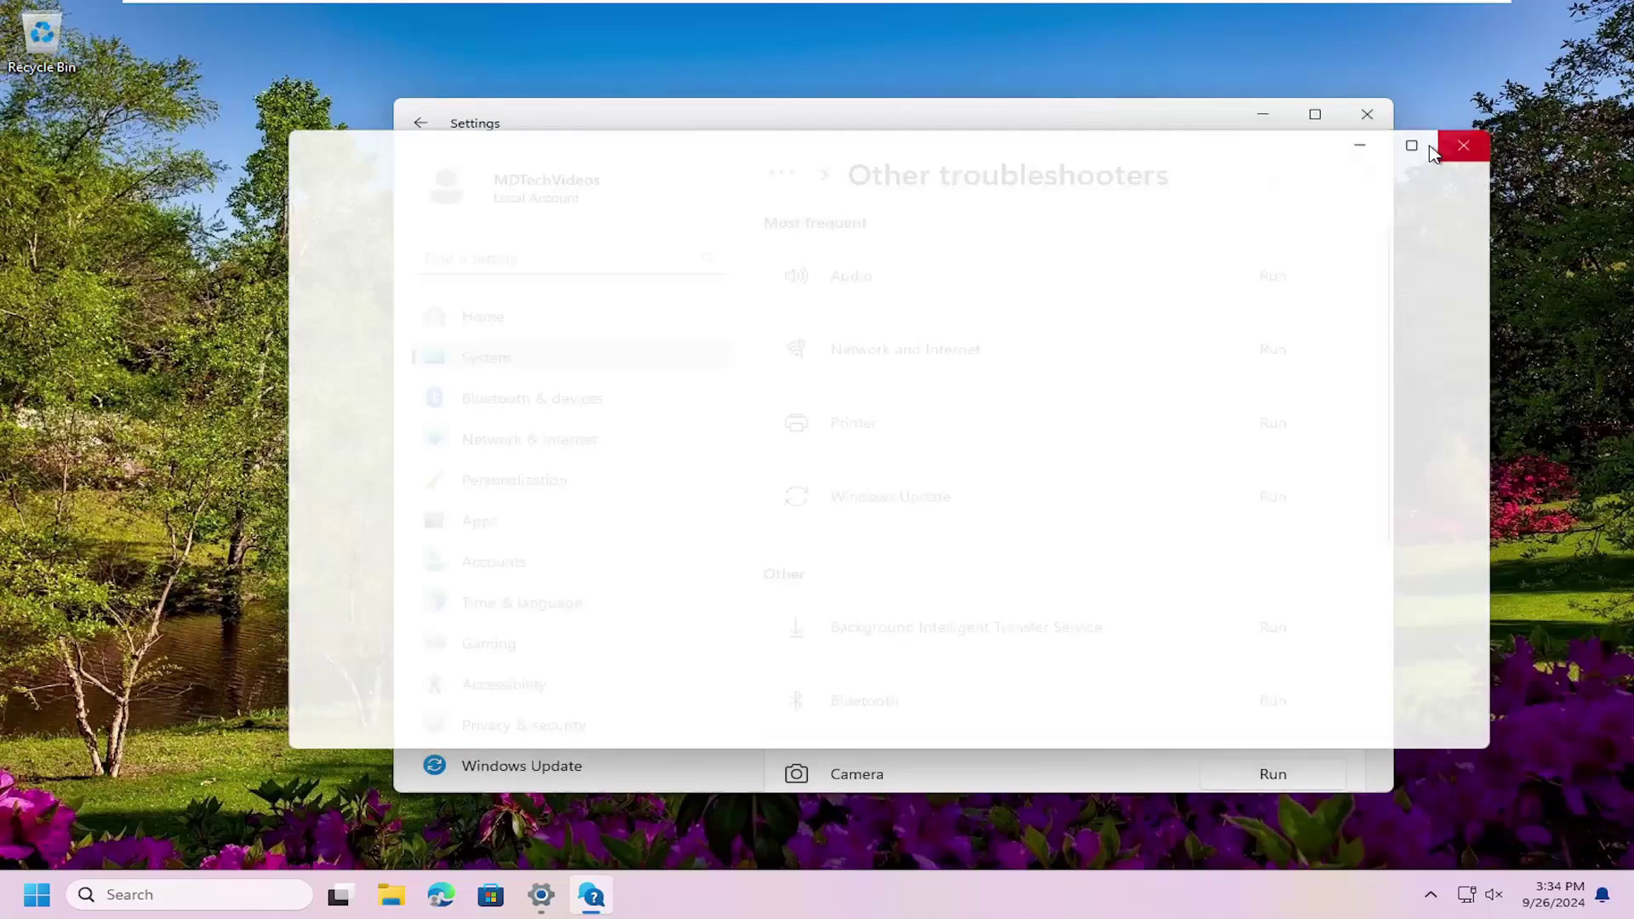
left_click(1358, 124)
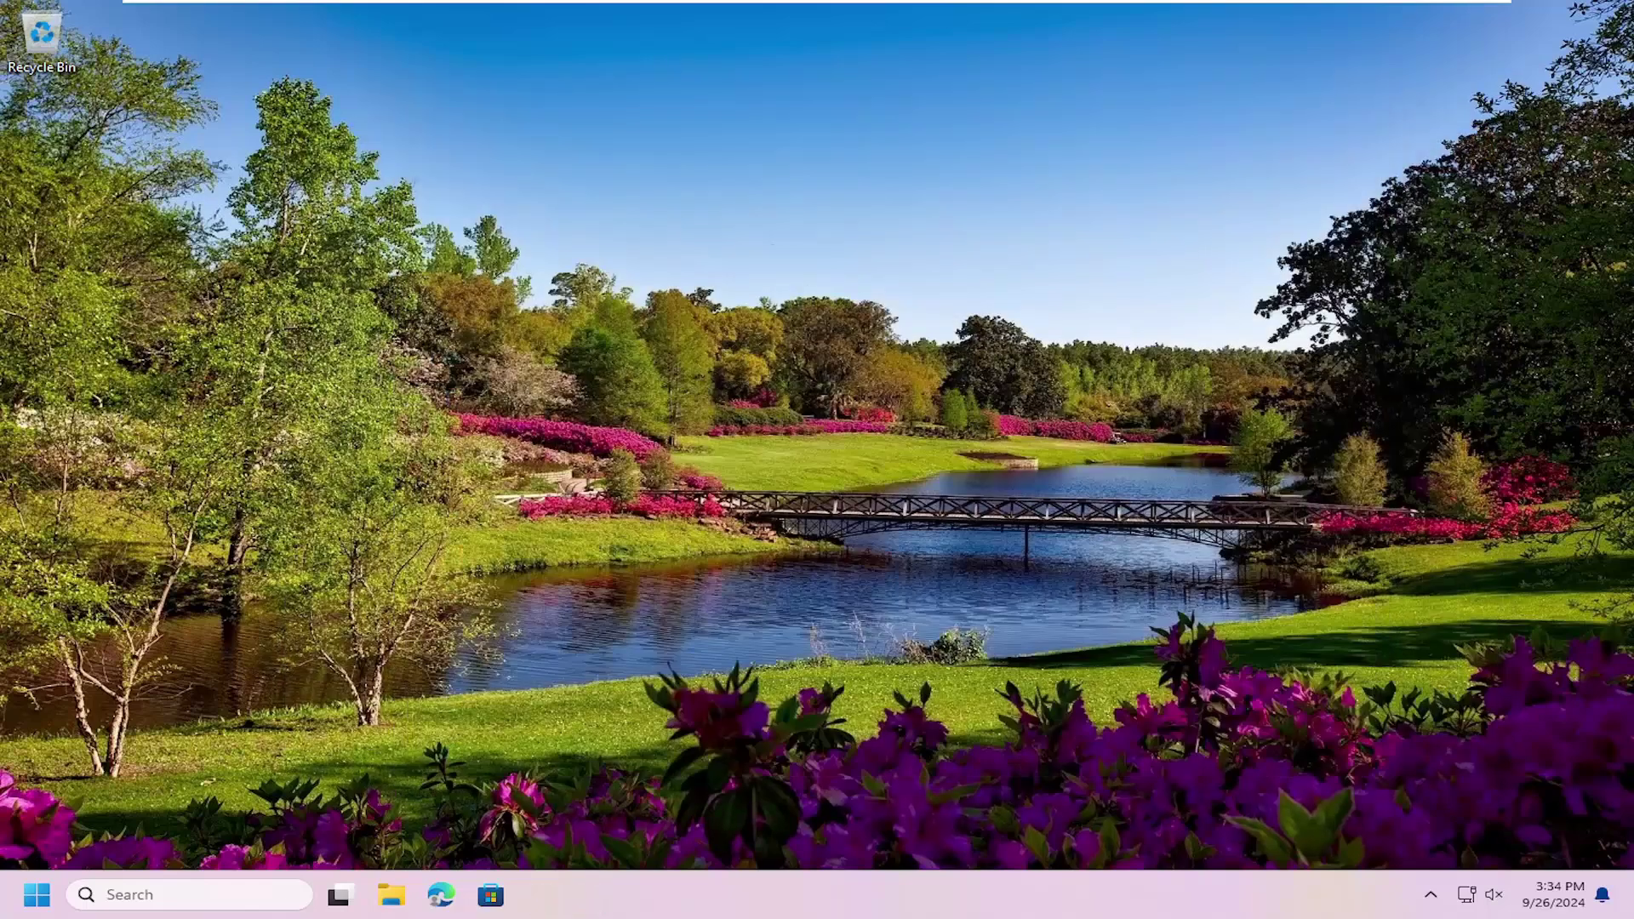